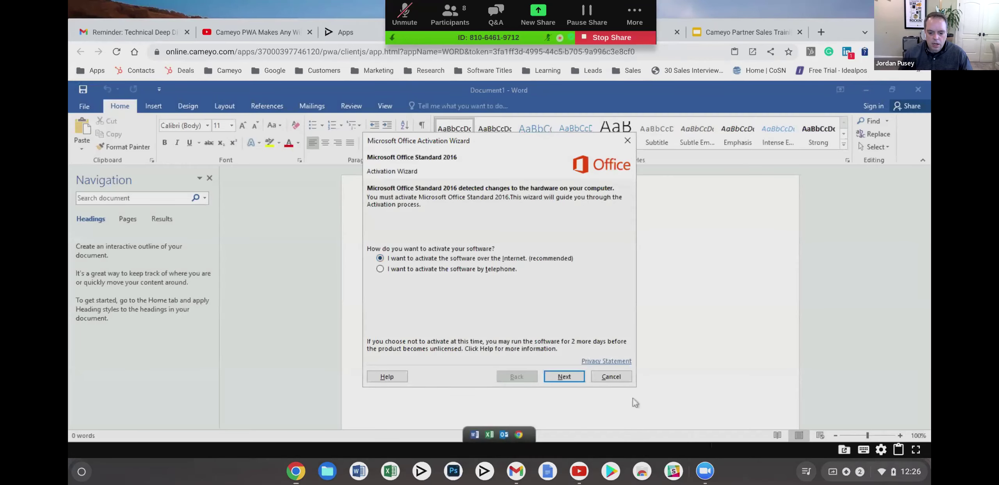
# Dismiss the activation wizard and type 'Hello World', correcting the misspelled 'Hellow' to 'Hello'
pyautogui.click(610, 376)
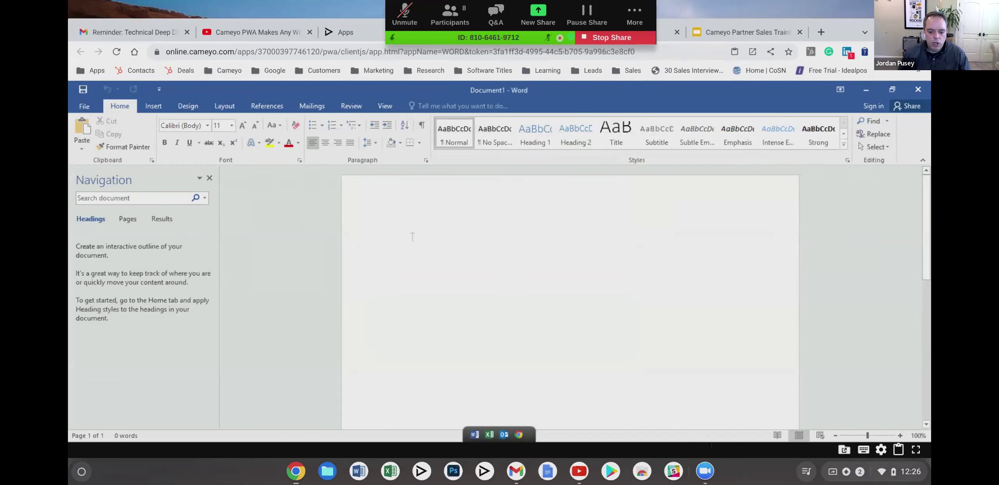
pyautogui.write('Hell')
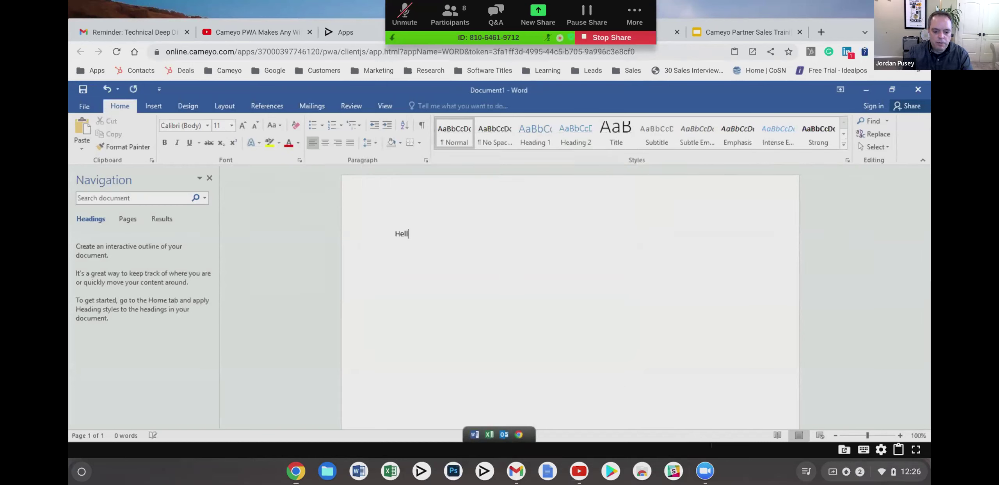
pyautogui.write('ow World')
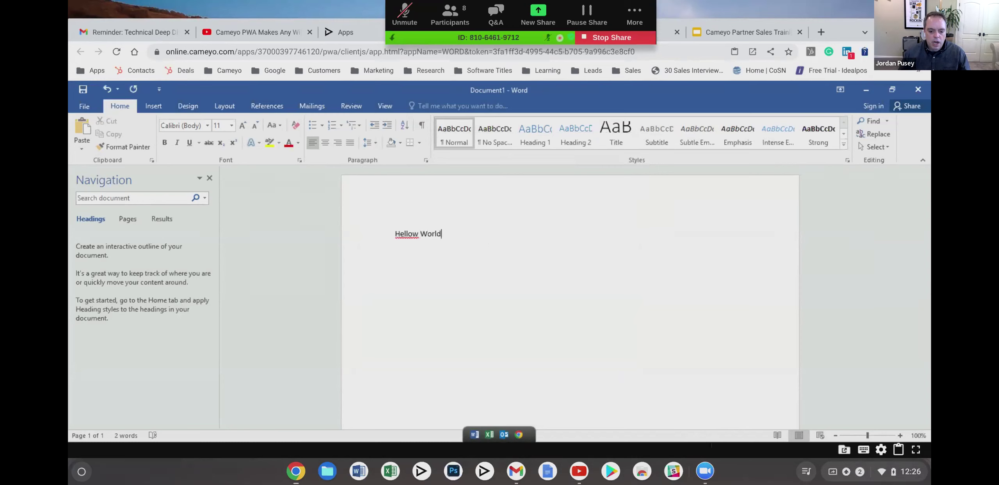
pyautogui.rightClick(411, 233)
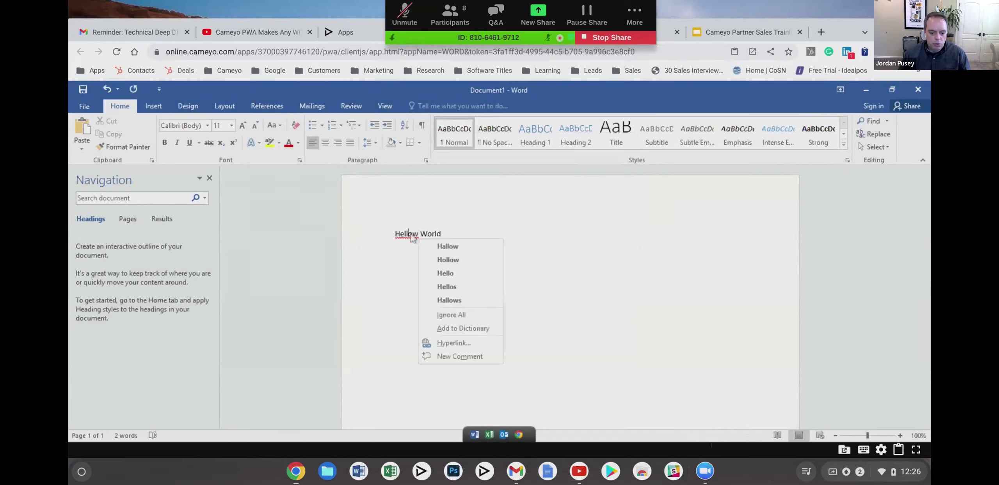
pyautogui.click(461, 277)
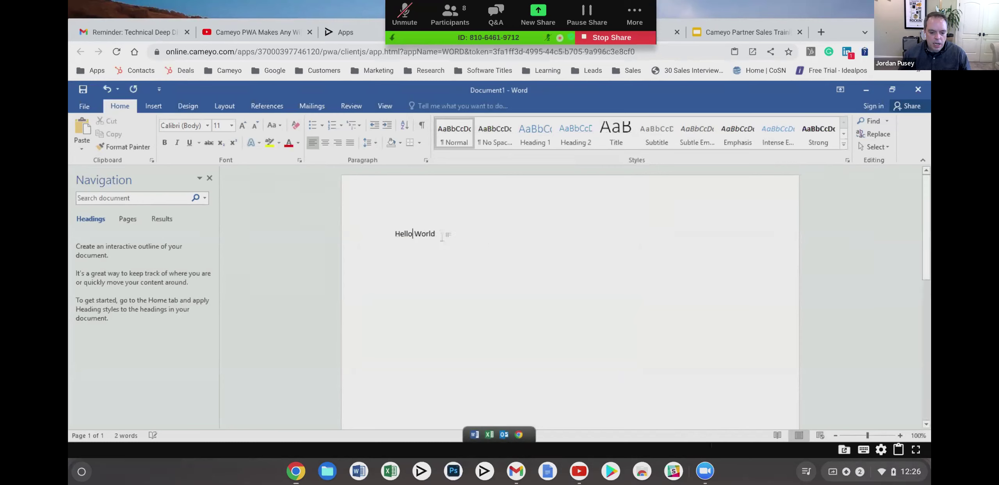
# Style the Hello World line as Heading 1 after briefly trying Heading 2
pyautogui.click(362, 236)
pyautogui.click(535, 134)
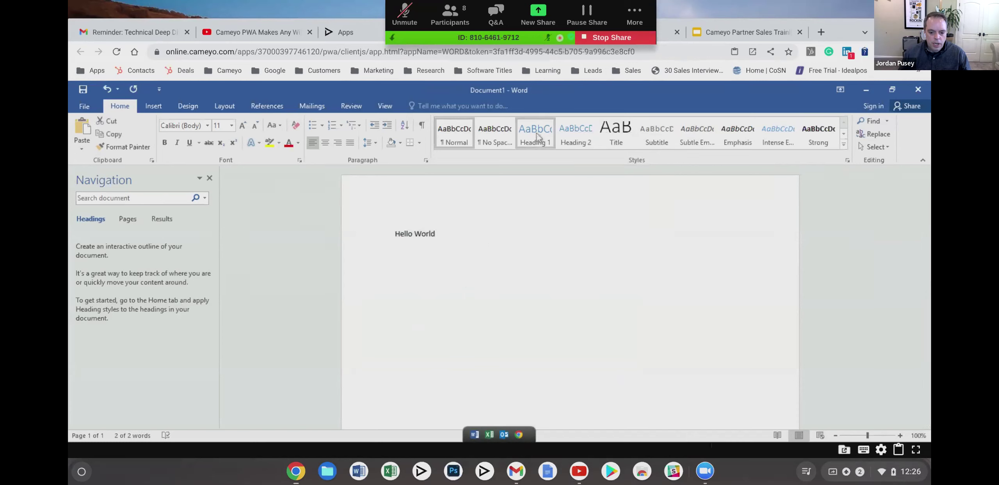
pyautogui.click(584, 144)
pyautogui.click(535, 134)
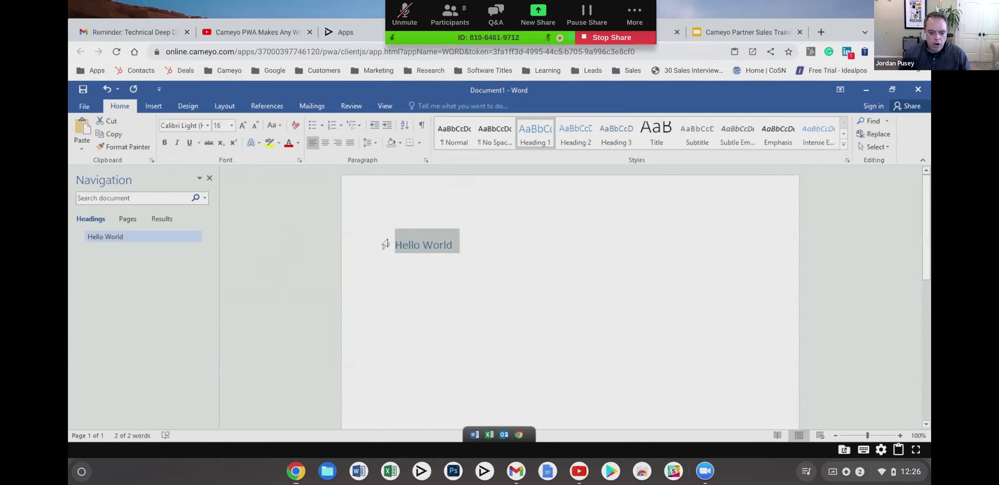
pyautogui.click(412, 250)
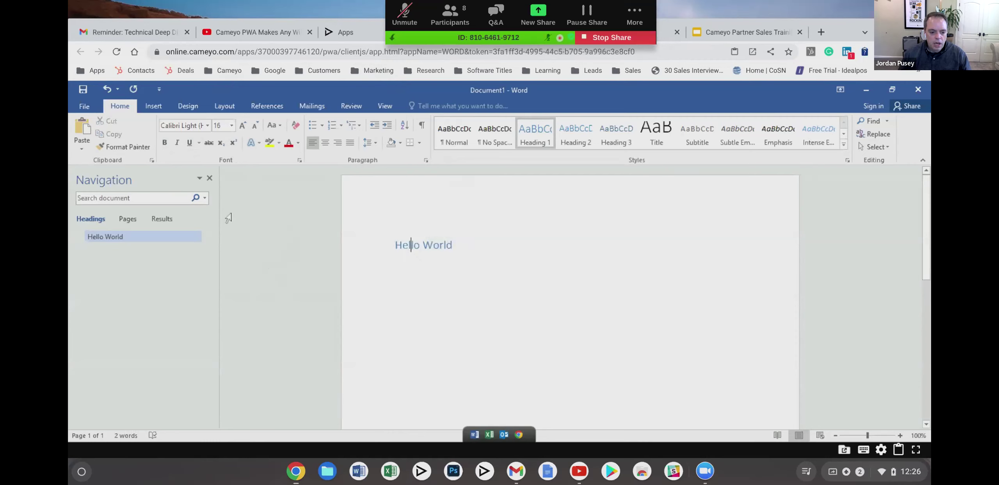
# Save the document as Hello World.docx in GDrive's Demo folder, overwriting the existing file
pyautogui.click(84, 109)
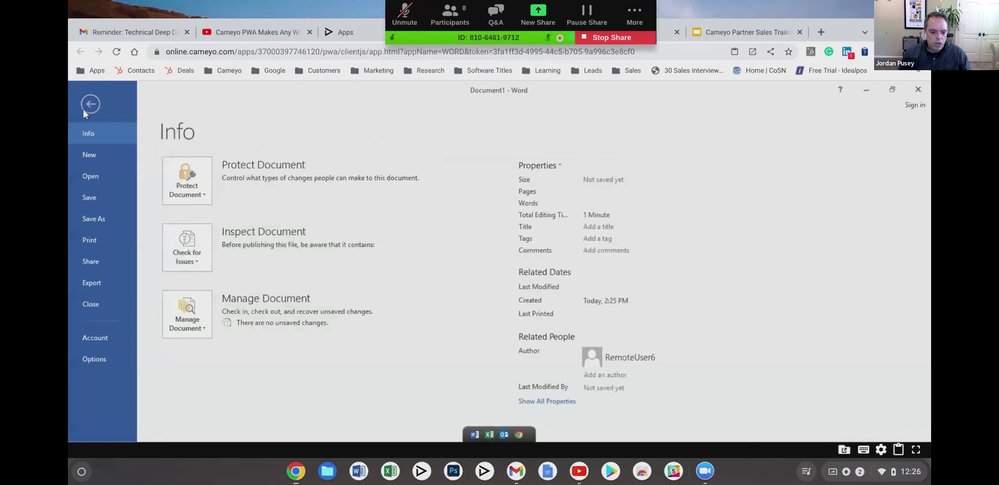
pyautogui.click(112, 220)
pyautogui.click(215, 262)
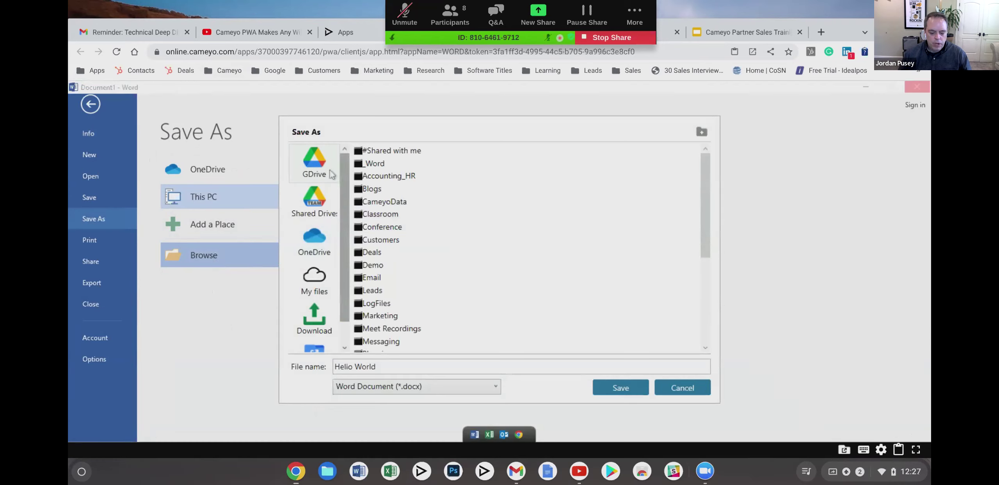
pyautogui.click(320, 195)
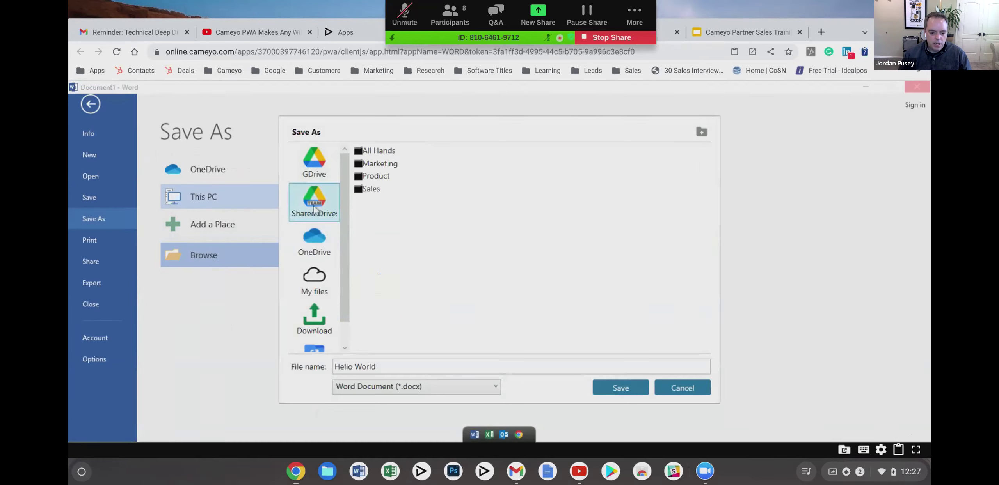
pyautogui.click(323, 168)
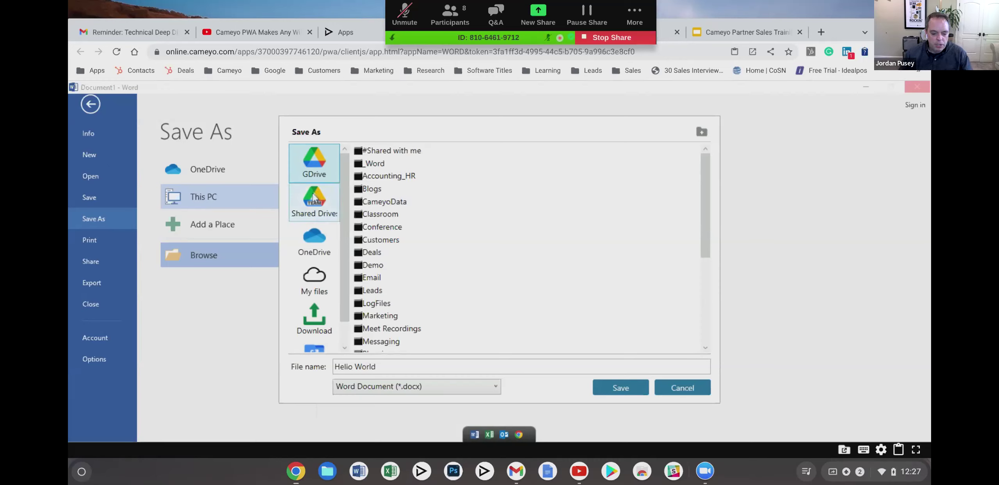
pyautogui.doubleClick(375, 266)
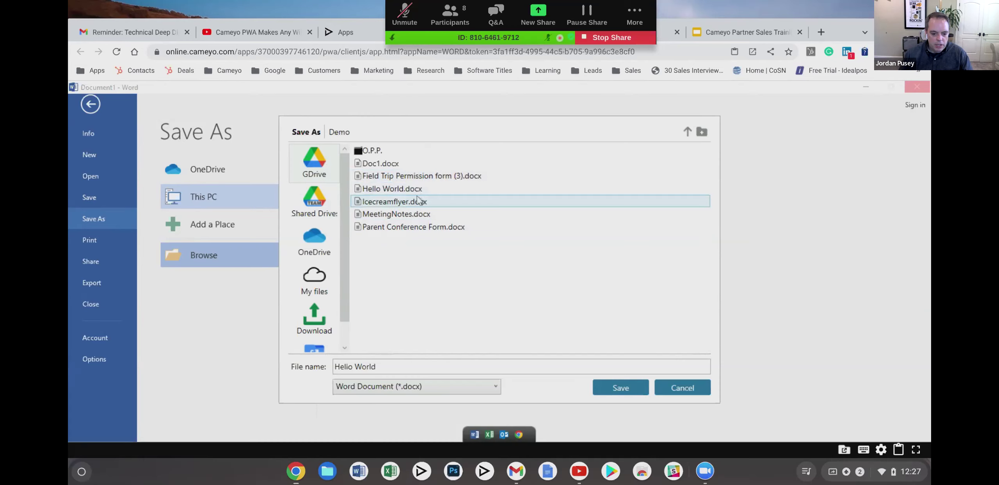
pyautogui.click(623, 390)
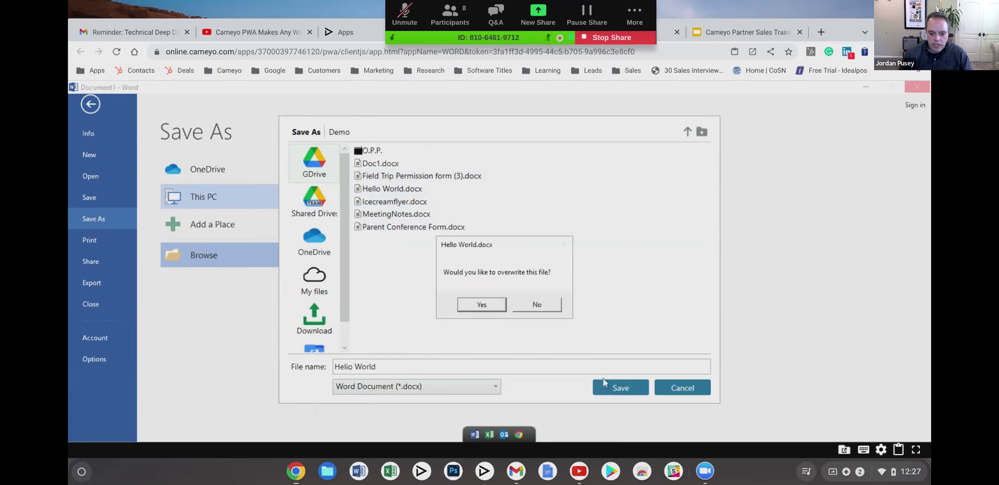
pyautogui.click(479, 307)
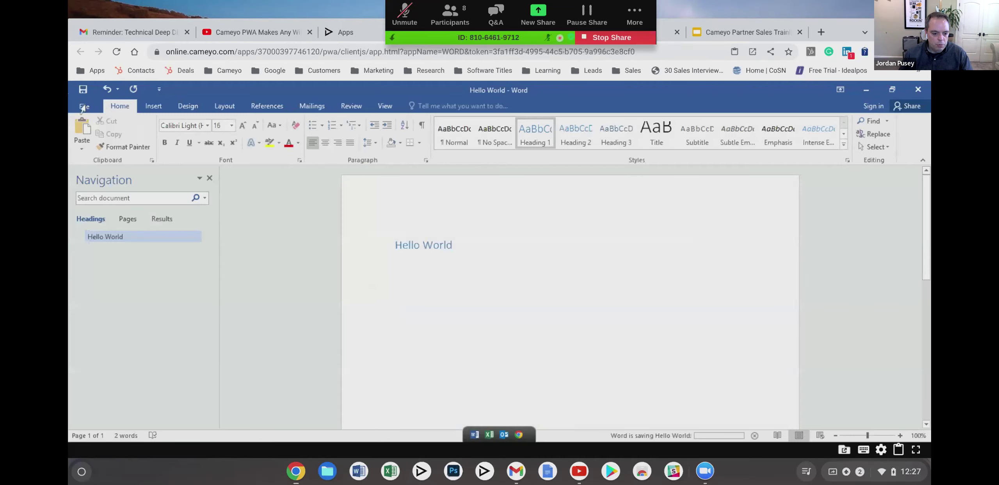
# Open Icecreamflyer.docx from GDrive's Demo folder and scroll through the flyer
pyautogui.click(87, 111)
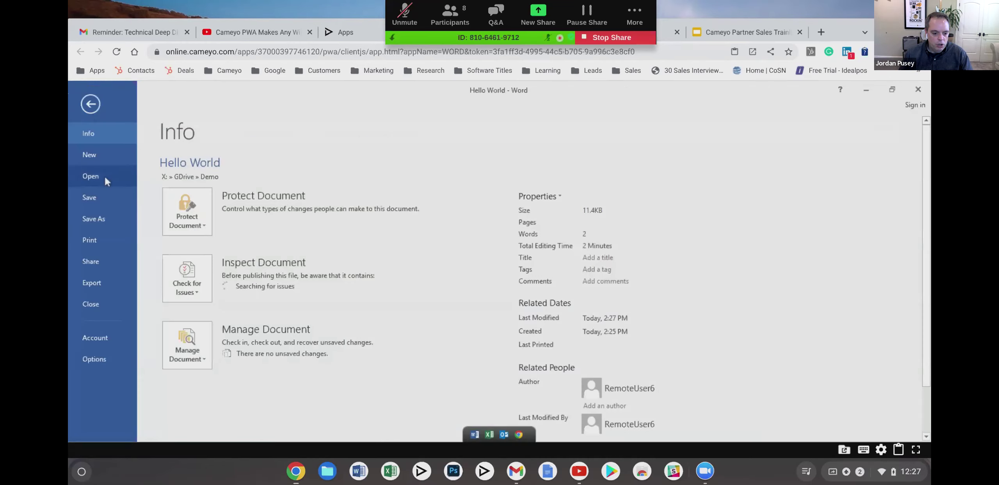
pyautogui.click(105, 176)
pyautogui.click(209, 296)
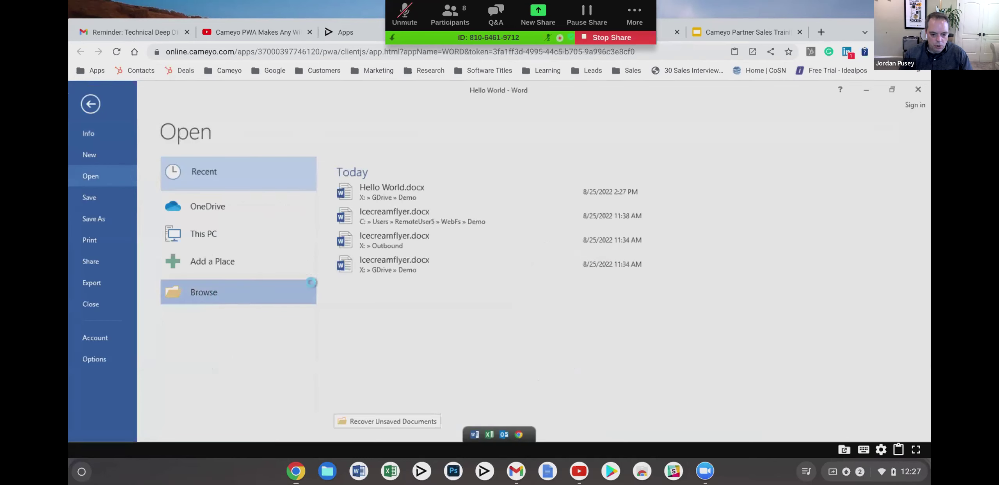
pyautogui.doubleClick(384, 267)
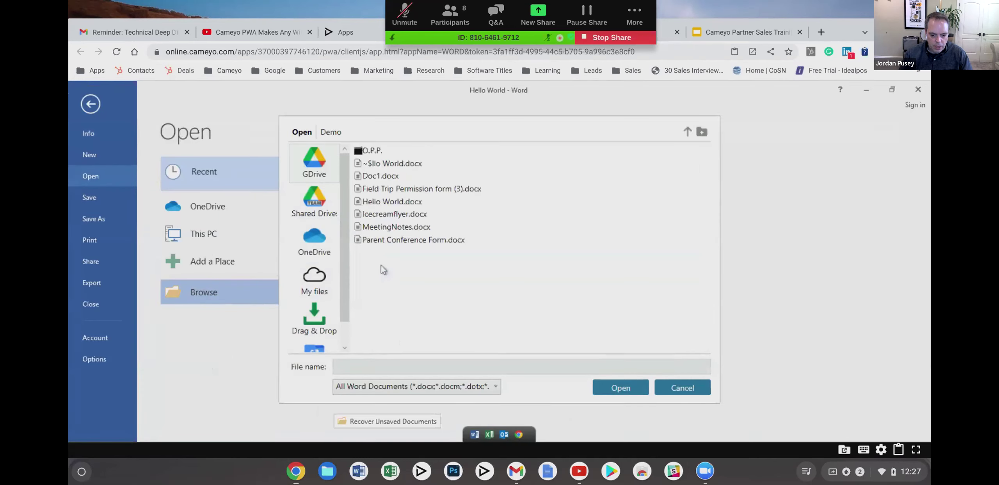
pyautogui.click(404, 217)
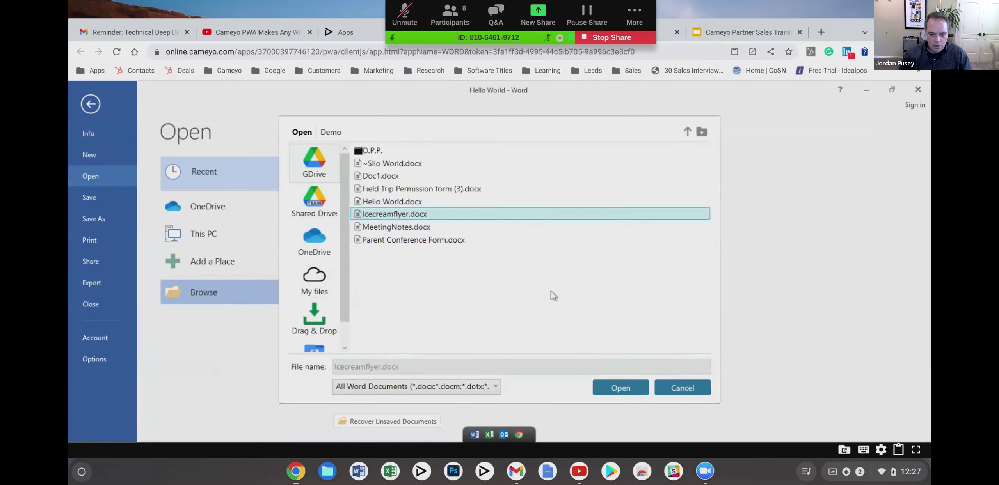
pyautogui.click(633, 388)
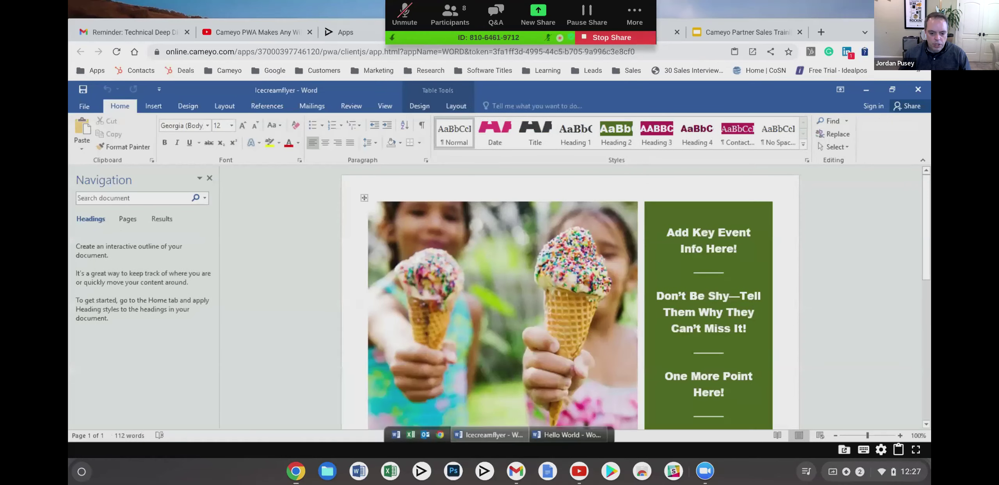
pyautogui.scroll(-2, 450, 282)
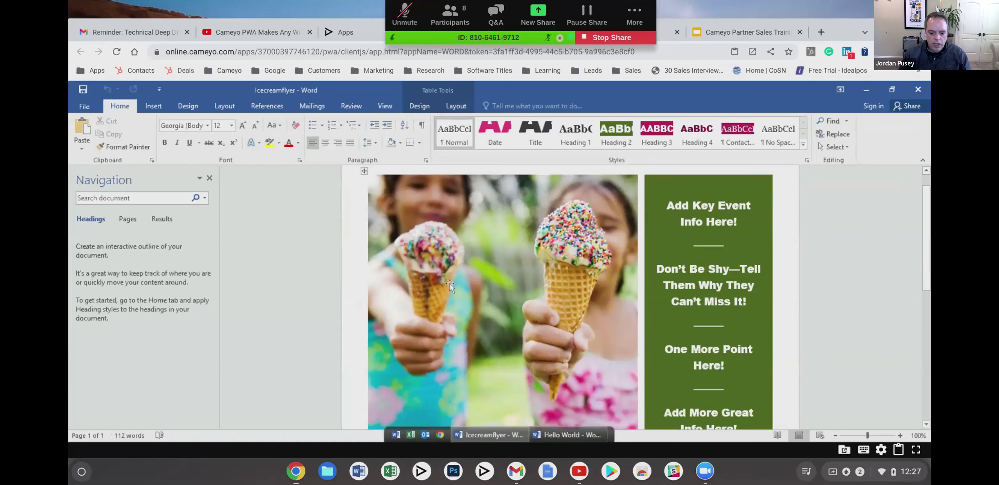
pyautogui.scroll(-4, 449, 282)
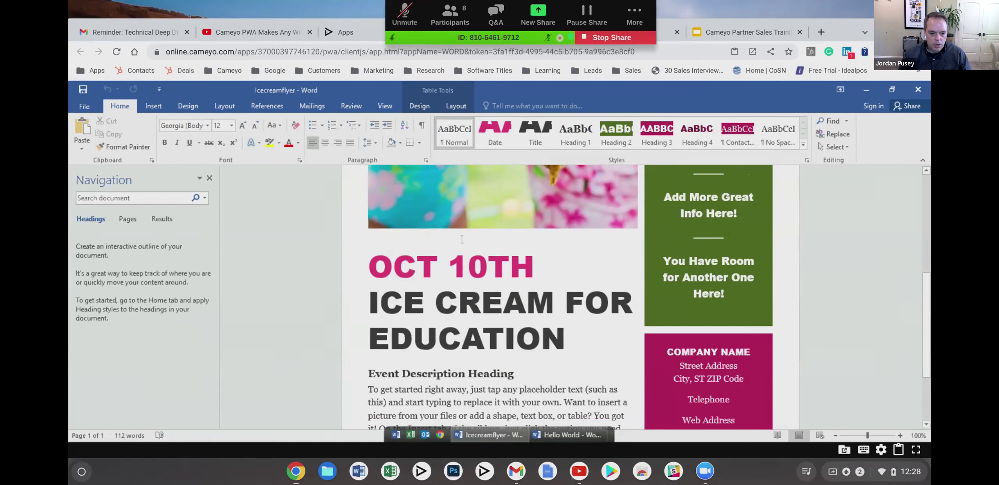
pyautogui.click(84, 106)
pyautogui.click(101, 241)
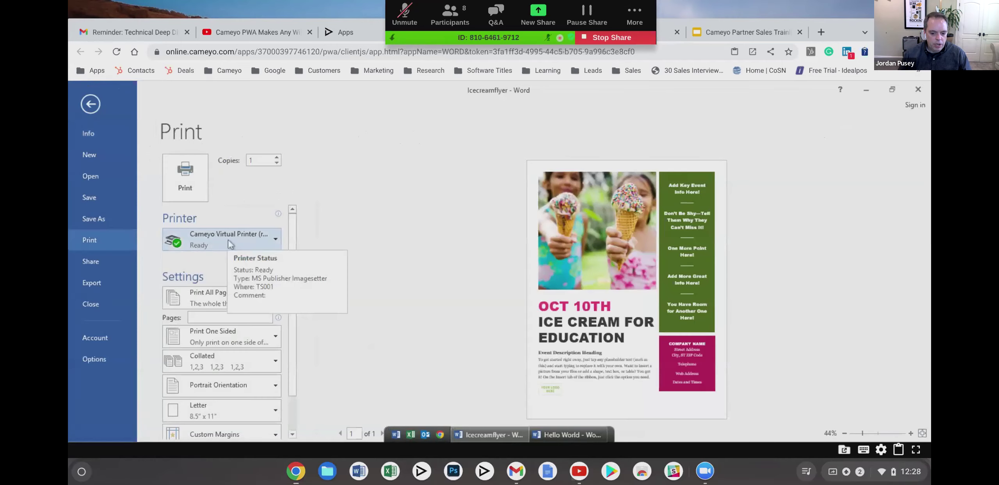
pyautogui.click(190, 187)
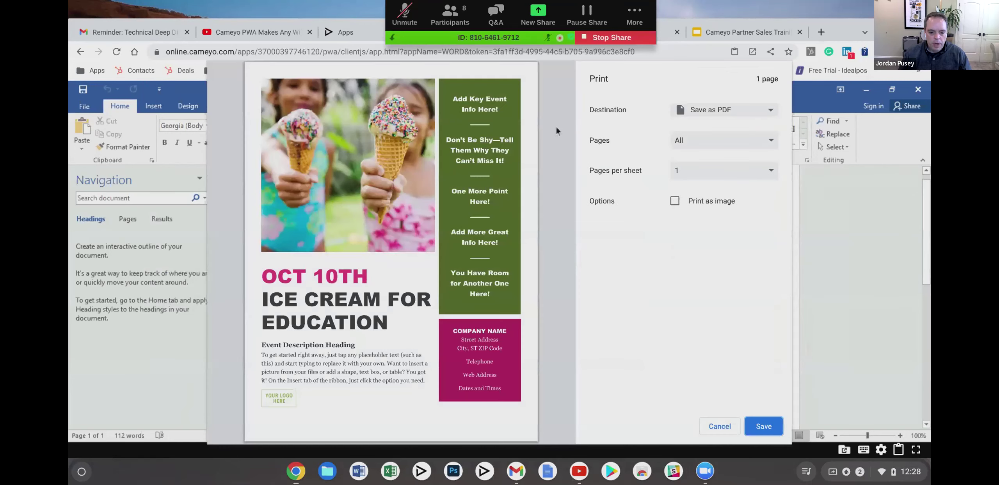
pyautogui.click(710, 110)
pyautogui.click(710, 129)
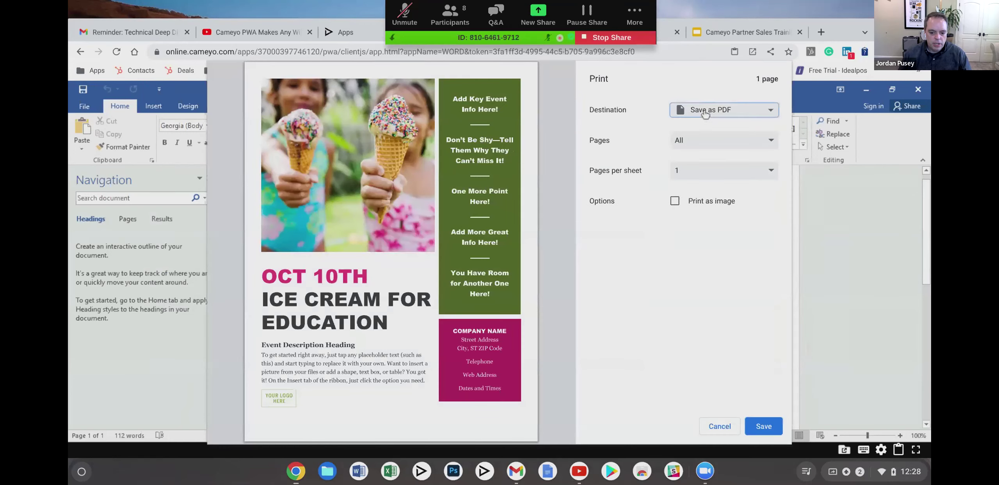
pyautogui.click(723, 430)
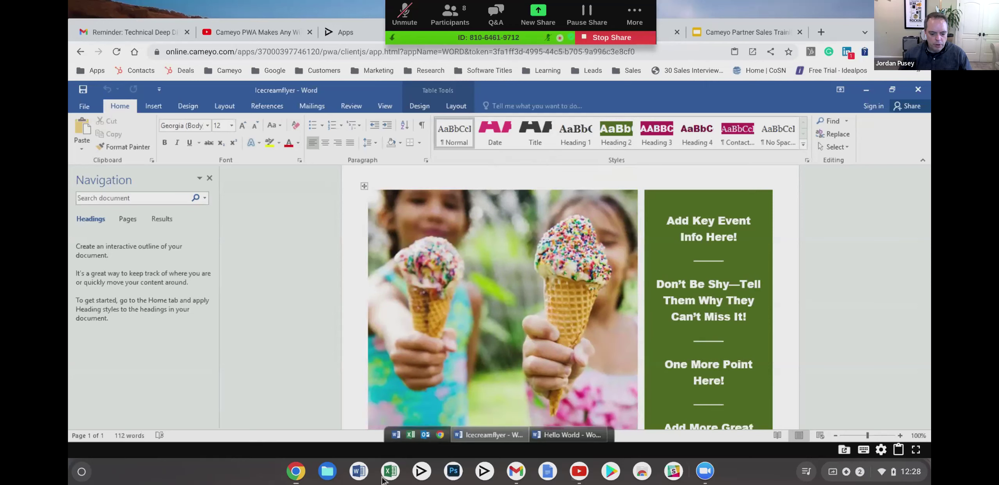
# Bring up the Online Apps portal, nudge its window up, and launch the Excel tile
pyautogui.click(422, 473)
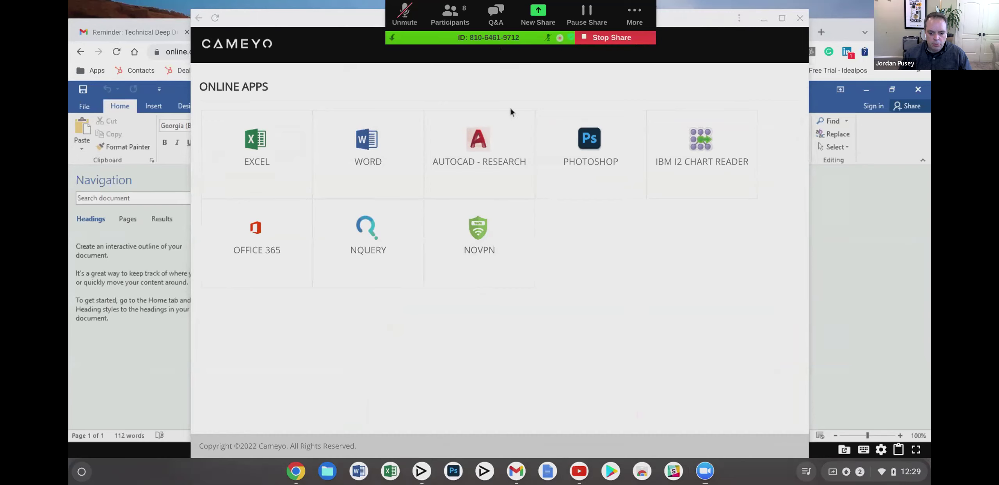
pyautogui.click(393, 41)
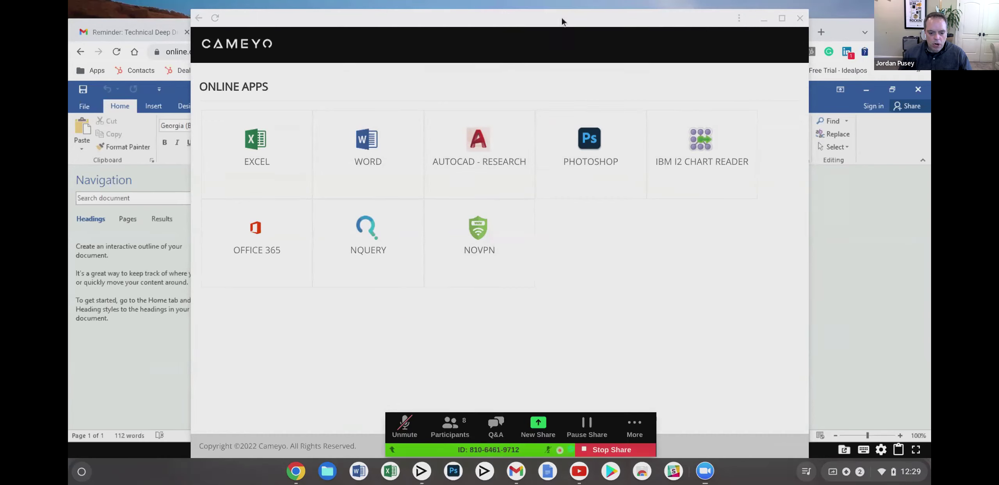
pyautogui.moveTo(562, 18); pyautogui.dragTo(561, 9)
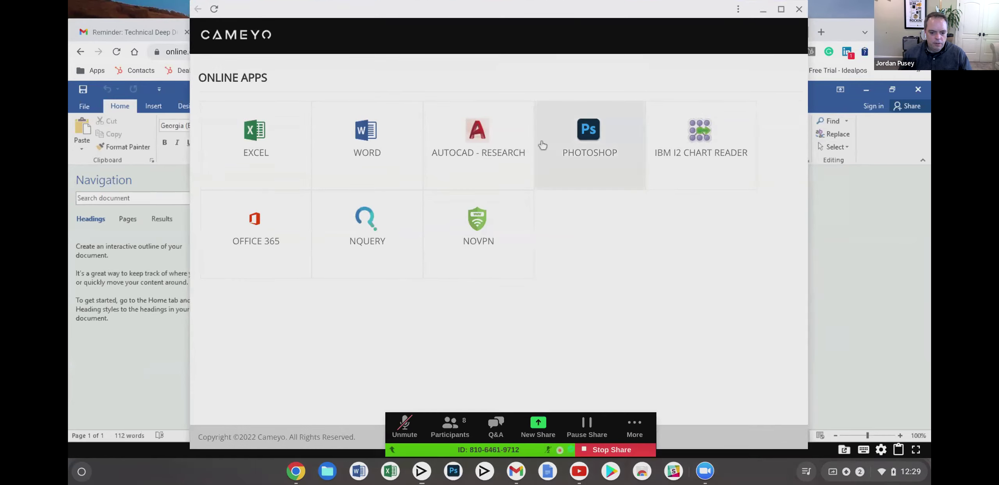
pyautogui.click(250, 134)
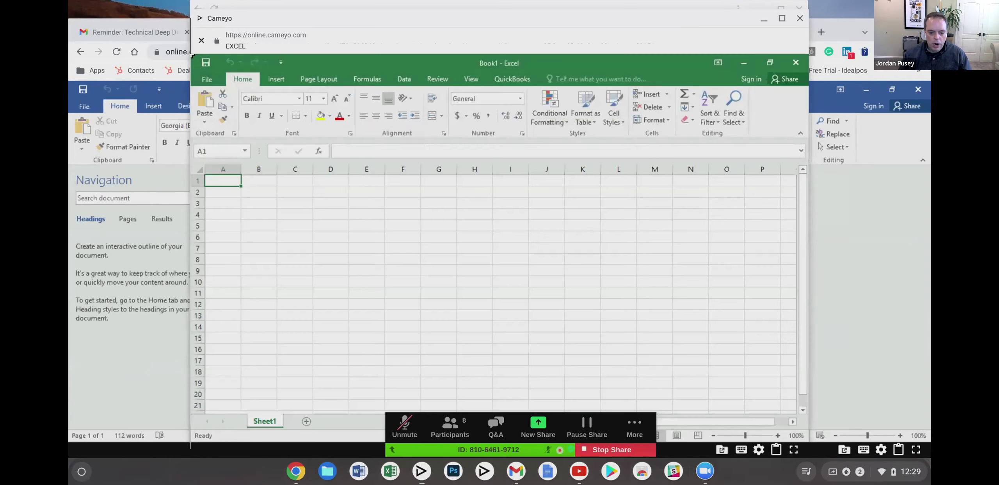
# Dismiss the activation wizard, open DemoBudget.xlsx from GDrive's Demo folder, then switch to Chrome's Gmail tab
pyautogui.click(610, 364)
pyautogui.click(256, 183)
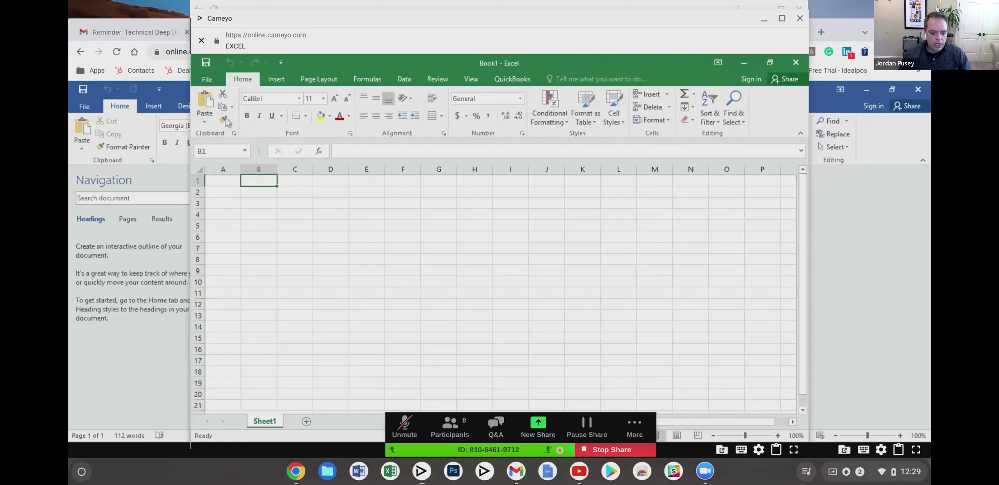
pyautogui.click(206, 79)
pyautogui.click(323, 237)
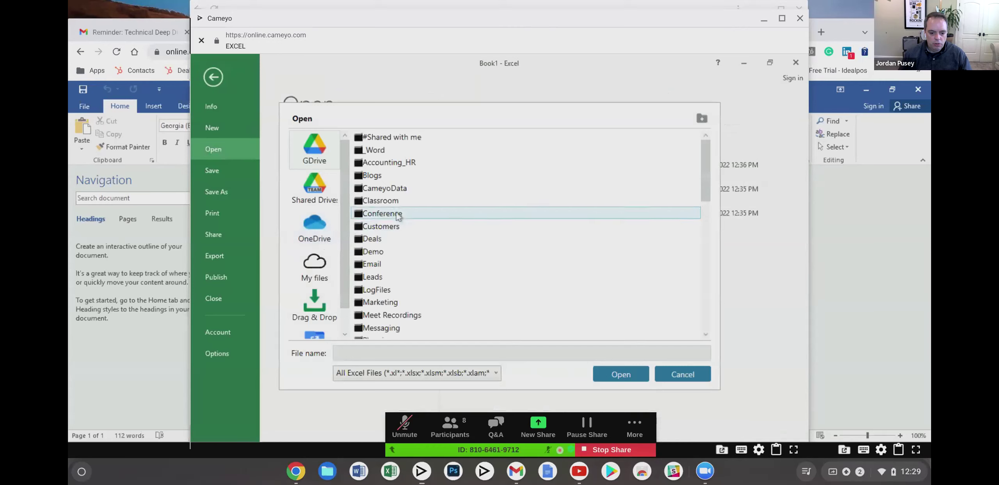
pyautogui.doubleClick(383, 256)
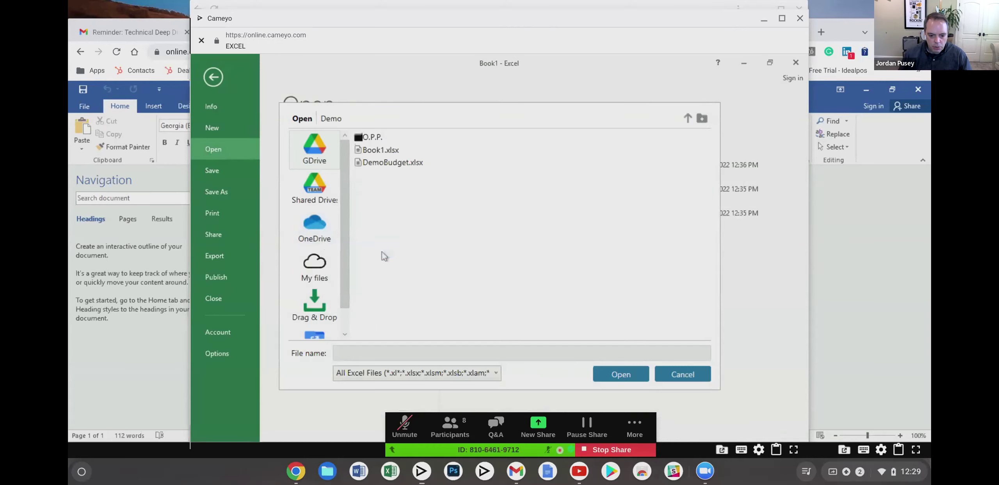
pyautogui.click(393, 163)
pyautogui.click(625, 375)
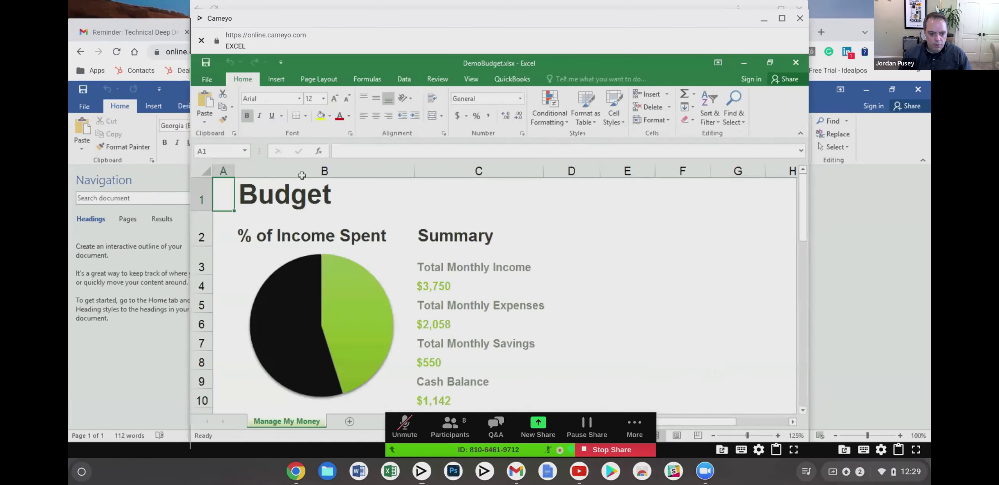
pyautogui.click(149, 33)
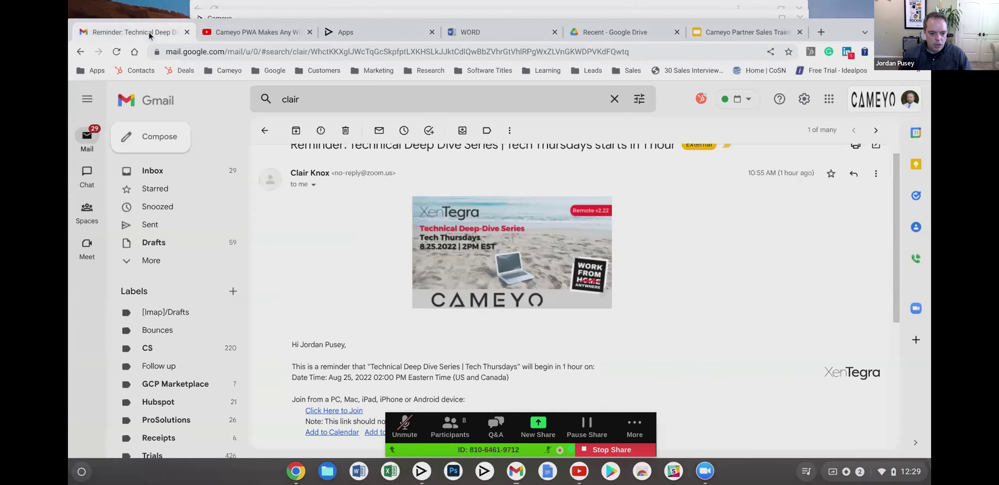
# Switch to the demo.cameyo.com/apps tab and maximize the Chrome window to full height
pyautogui.click(263, 36)
pyautogui.click(401, 33)
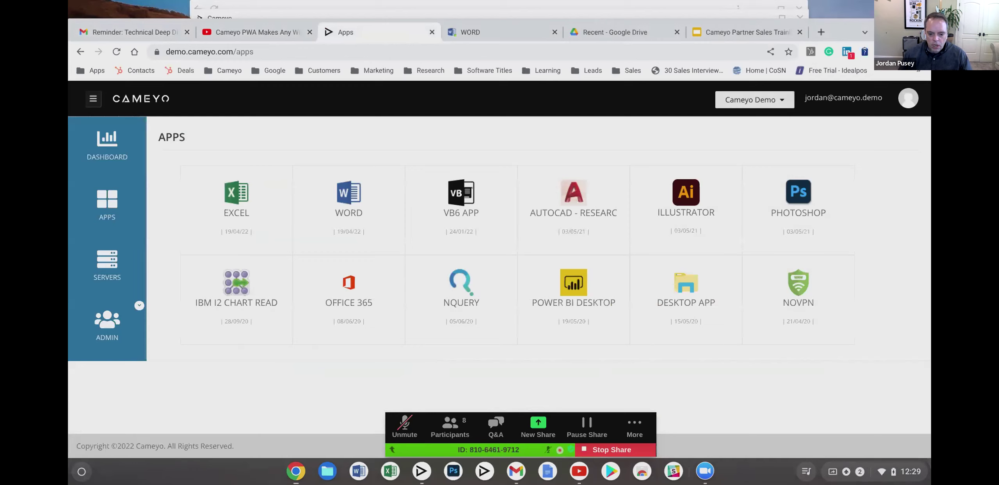
pyautogui.moveTo(446, 210)
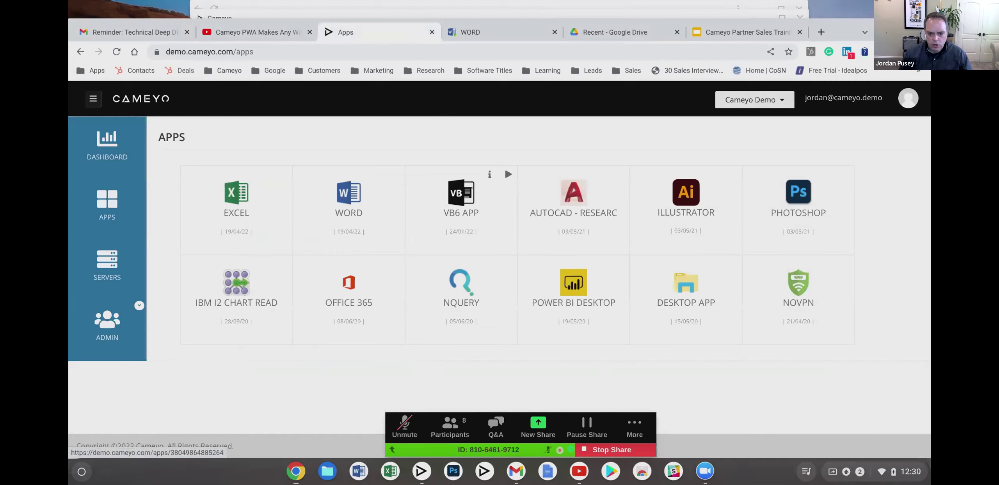
pyautogui.doubleClick(838, 18)
pyautogui.moveTo(265, 167)
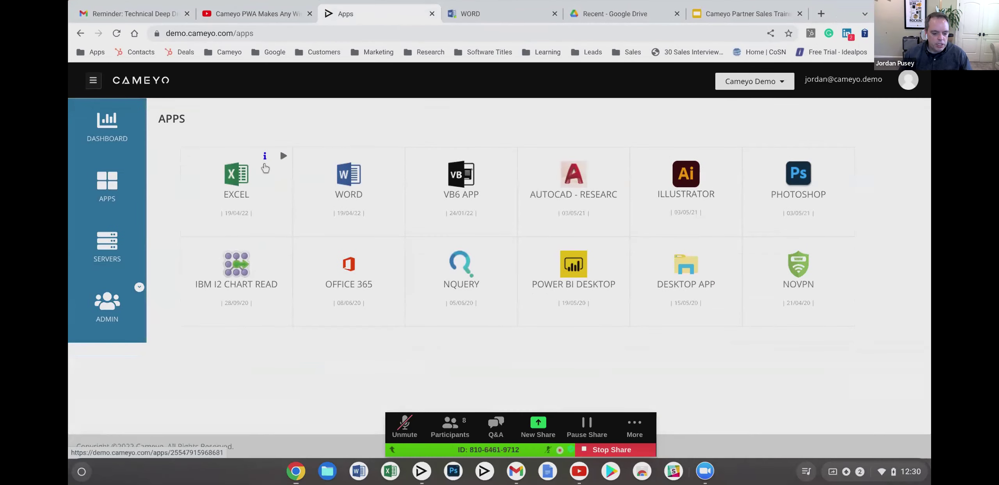
# Open SERVERS from the sidebar and scroll down to the DEMO.ELASTIC server group
pyautogui.click(112, 250)
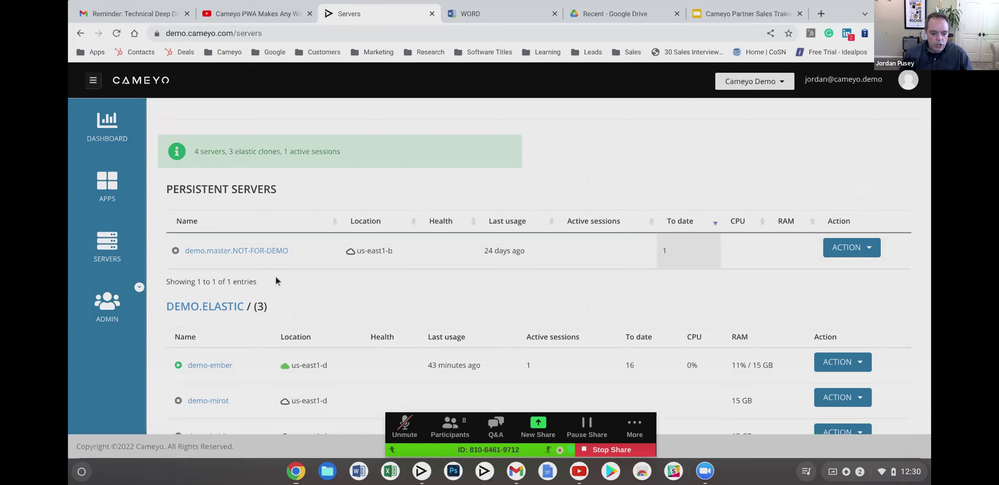
pyautogui.scroll(-1, 218, 369)
pyautogui.scroll(-2, 217, 366)
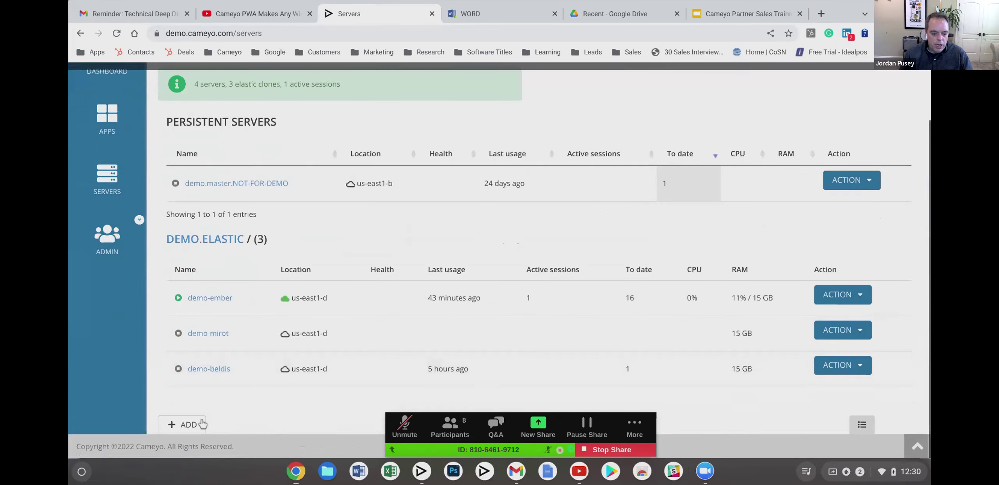
# Add a fully-hosted US East (1c) server under MSP Customer 2, then switch back to Cameyo Demo
pyautogui.click(189, 426)
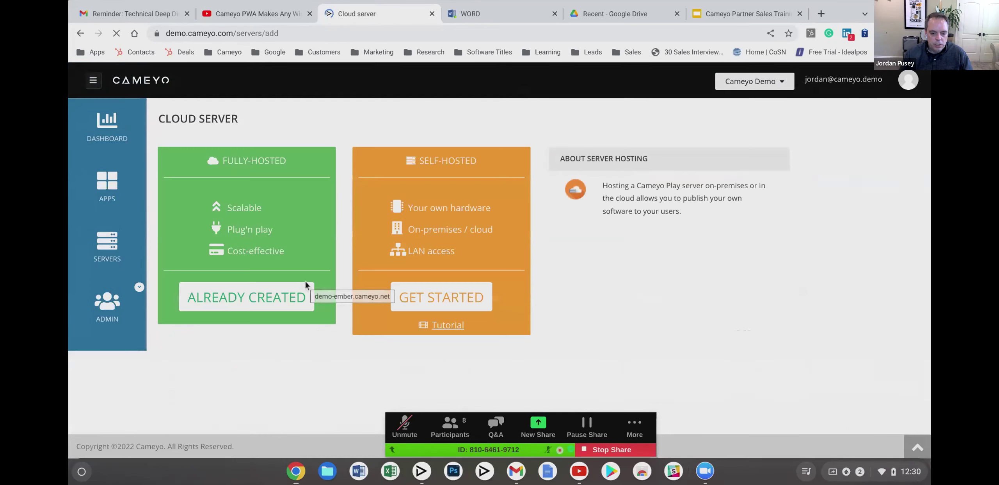
pyautogui.tripleClick(305, 157)
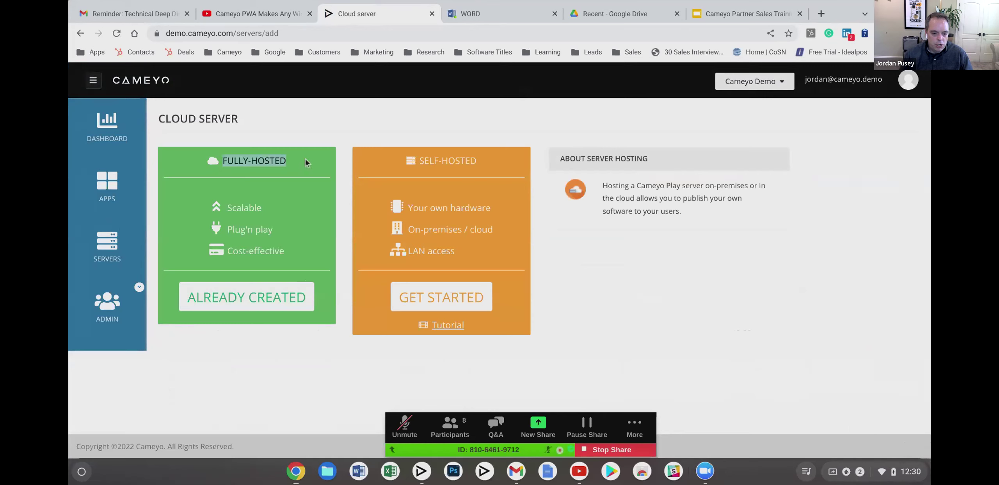
pyautogui.click(755, 87)
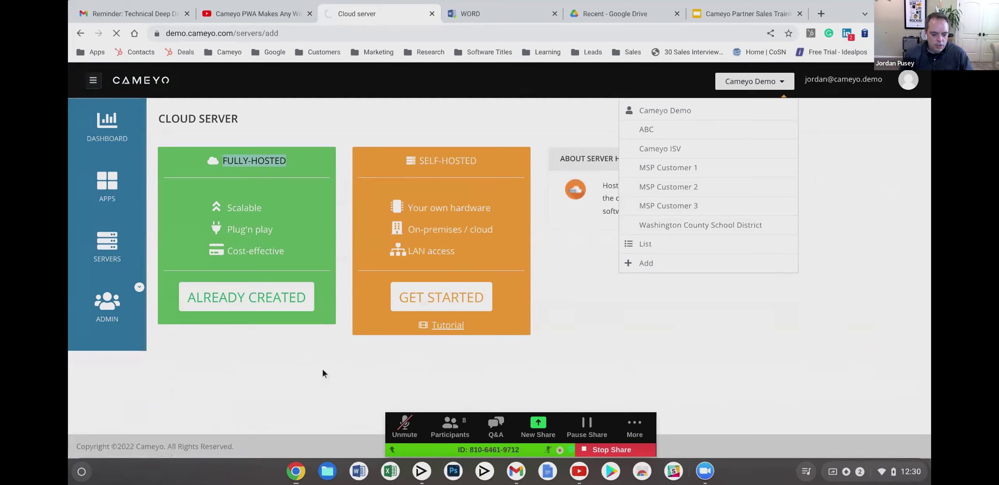
pyautogui.click(890, 223)
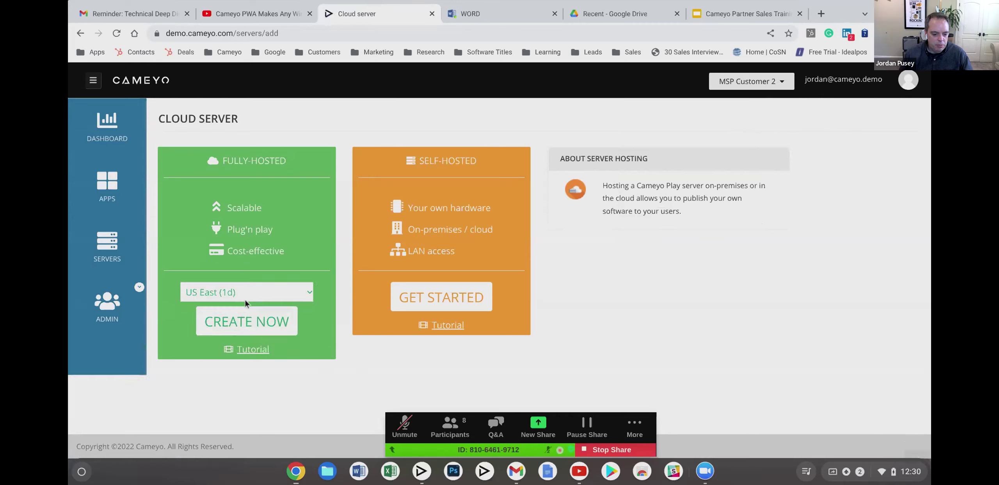
pyautogui.click(258, 291)
pyautogui.click(261, 257)
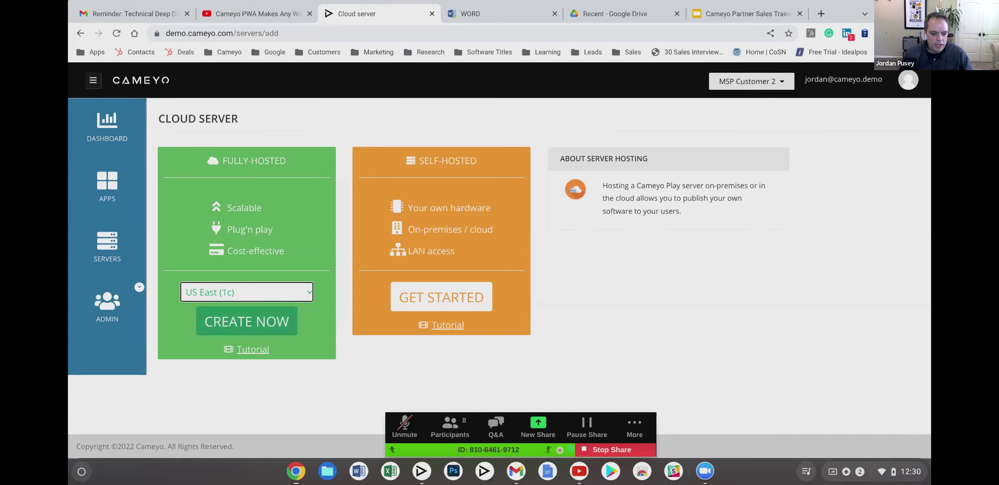
pyautogui.click(246, 322)
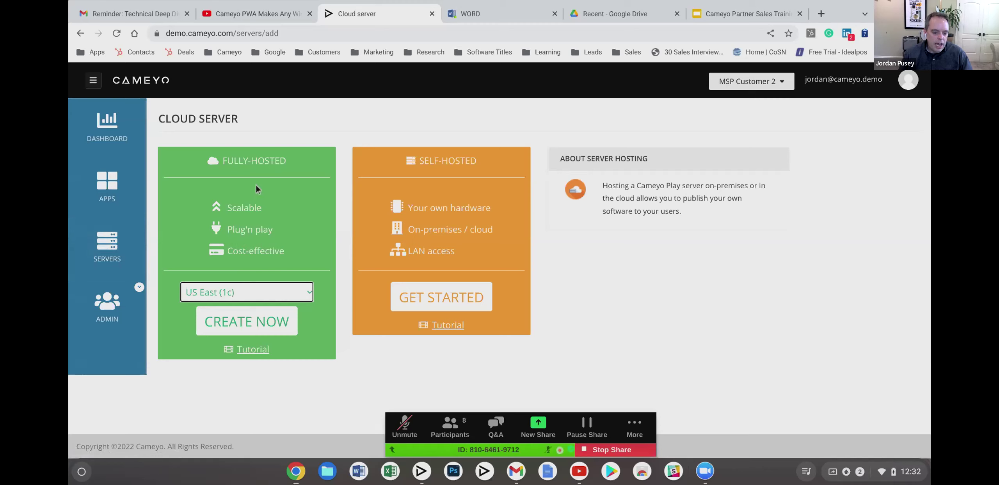
pyautogui.click(735, 83)
pyautogui.click(668, 111)
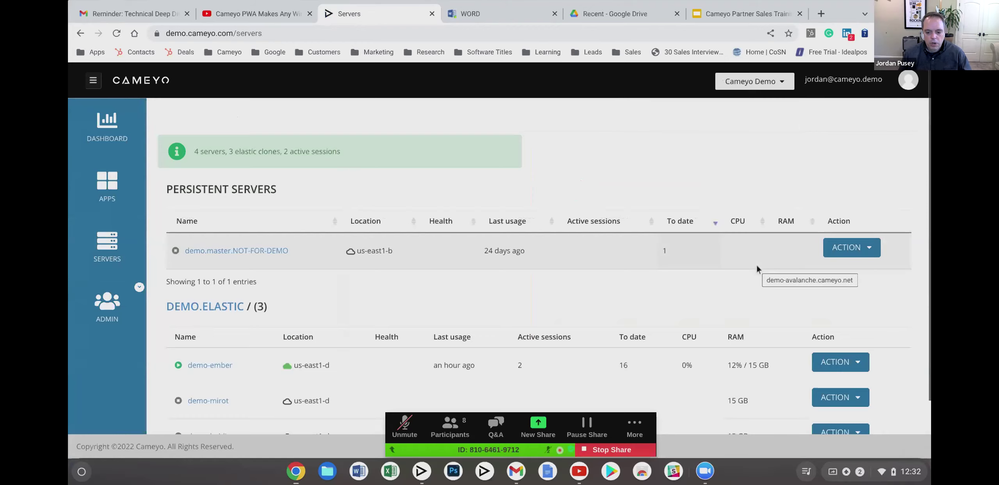
# Connect to demo-ember as admin from its ACTION menu and switch to the new Admin tab
pyautogui.scroll(-2, 757, 269)
pyautogui.click(858, 308)
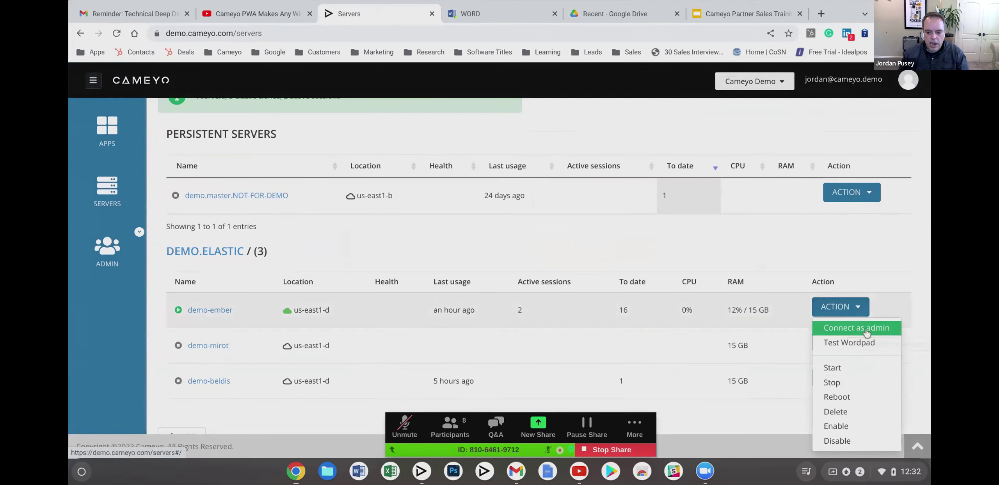
pyautogui.click(867, 329)
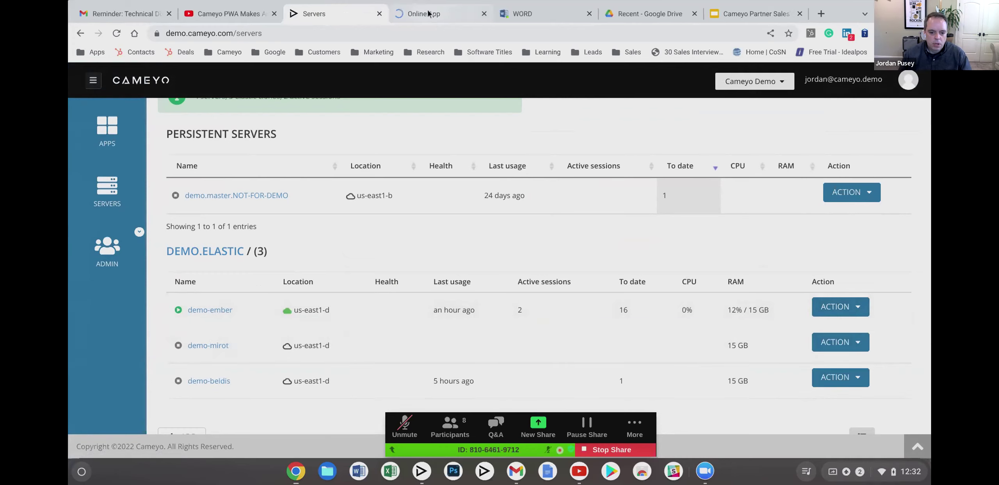
pyautogui.click(433, 14)
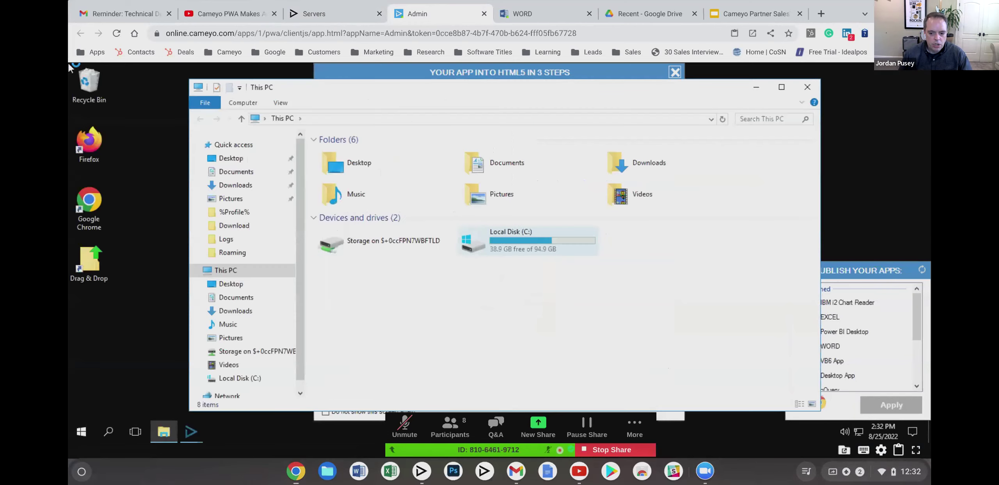
# Close This PC on the server desktop and launch Chrome on google.com beside the HTML5 assistant
pyautogui.click(807, 88)
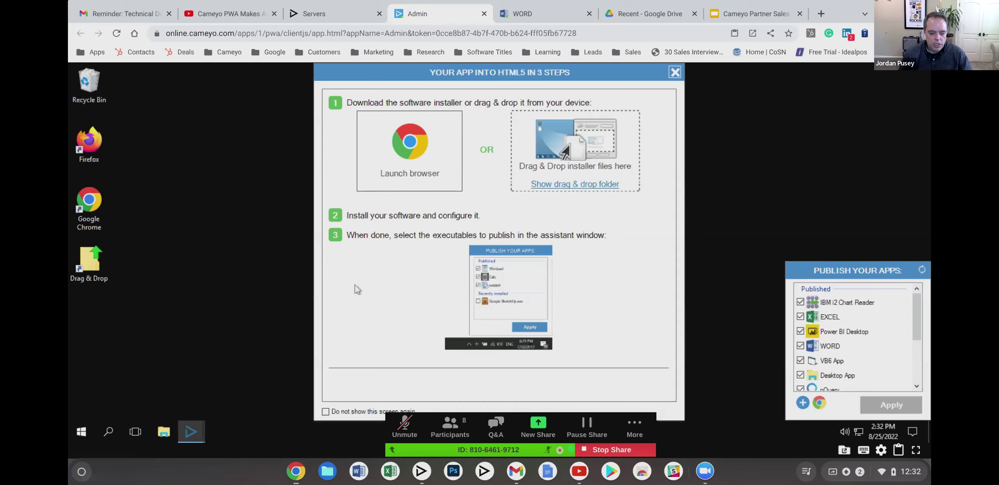
pyautogui.click(409, 145)
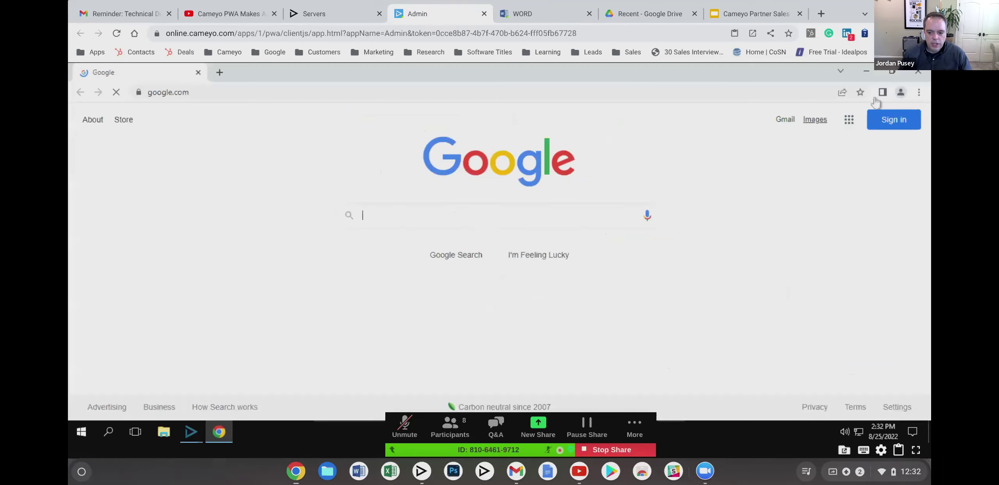
pyautogui.click(892, 73)
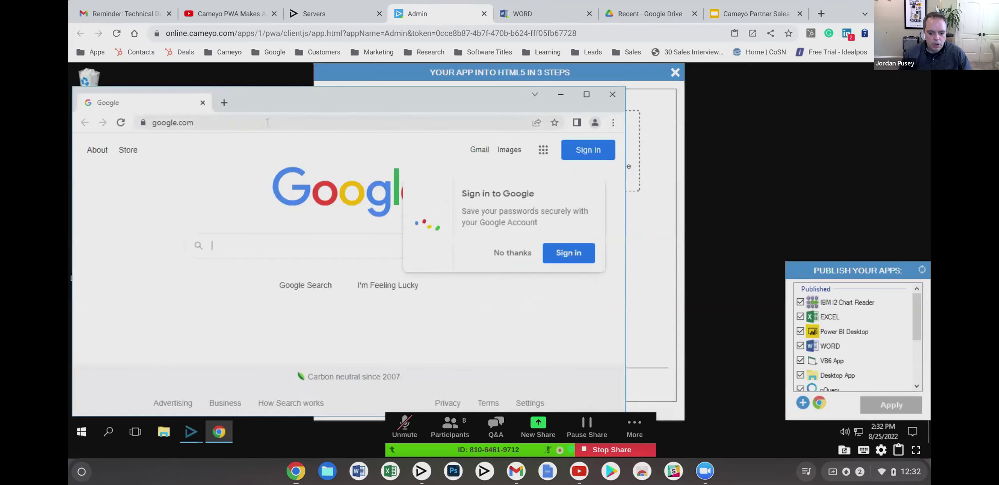
pyautogui.click(574, 65)
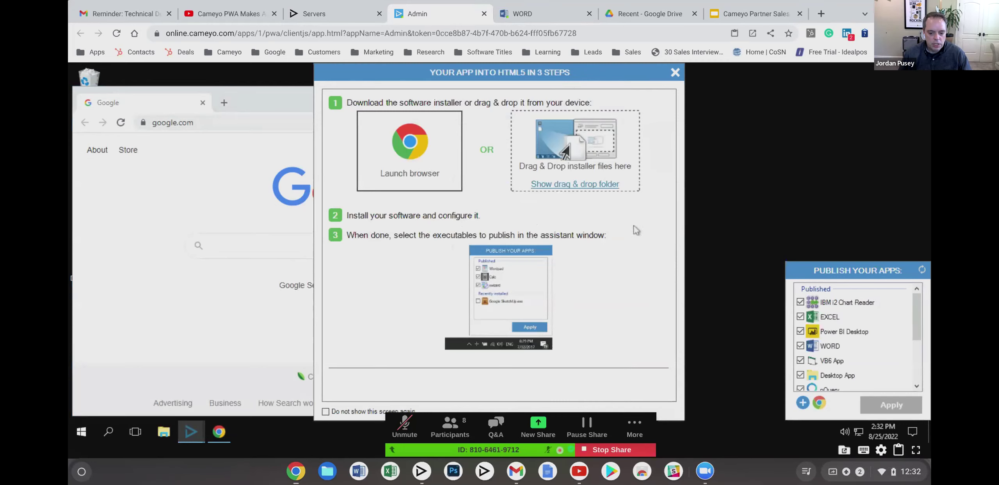
pyautogui.click(224, 199)
# Search Google for notepad++ and open the official Notepad++ Downloads page
pyautogui.click(208, 124)
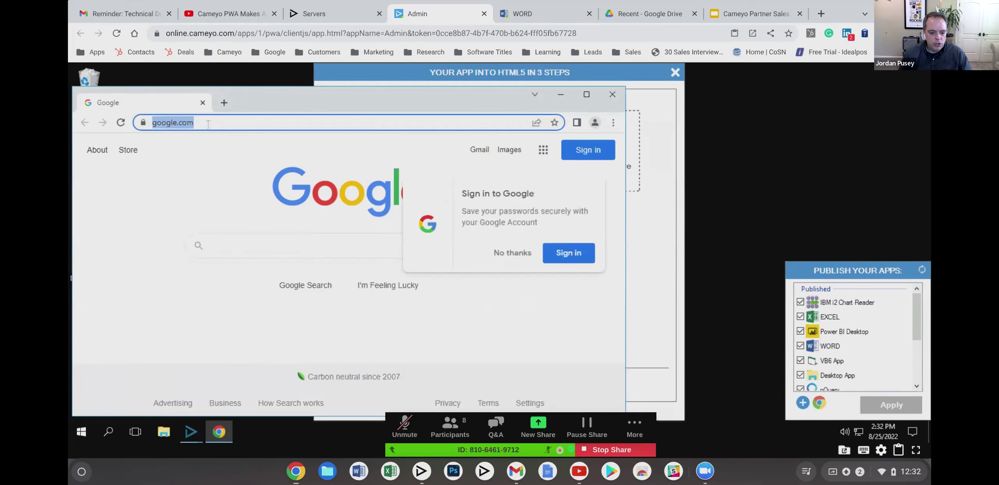
pyautogui.write('notepad++')
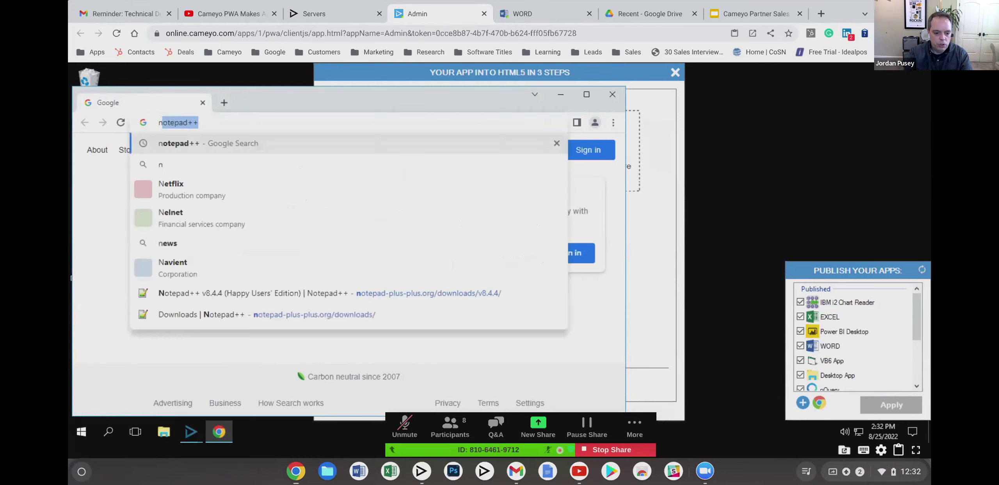
pyautogui.press('Return')
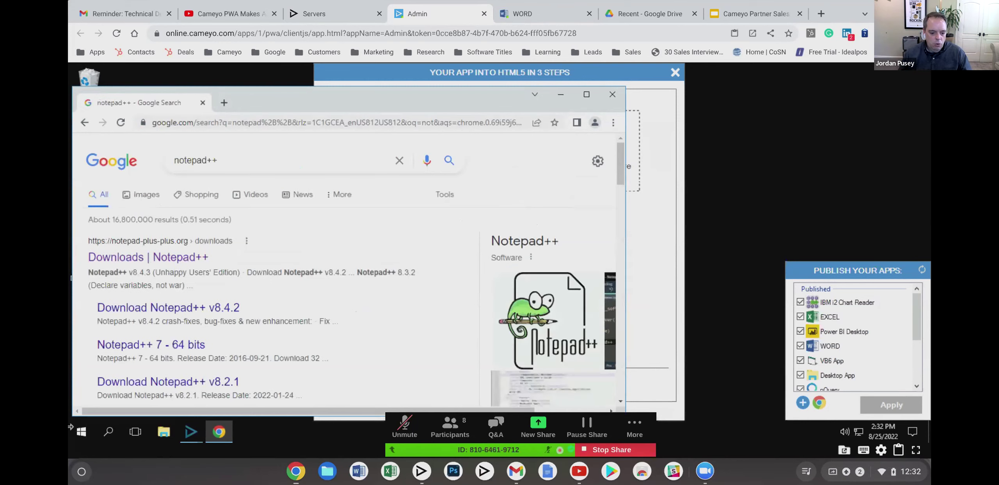
pyautogui.click(176, 259)
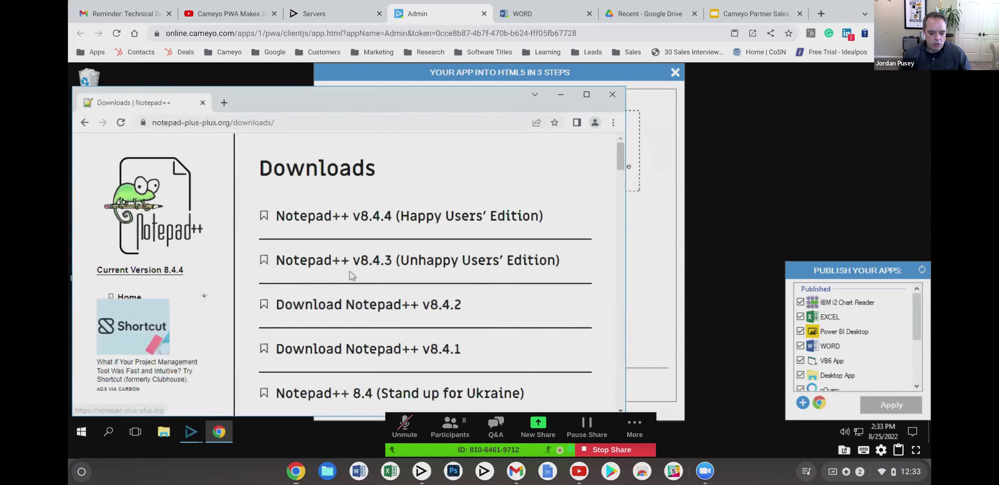
# Download the Notepad++ v8.4.4 installer and open it from Chrome's download bar
pyautogui.click(366, 218)
pyautogui.scroll(-4, 367, 224)
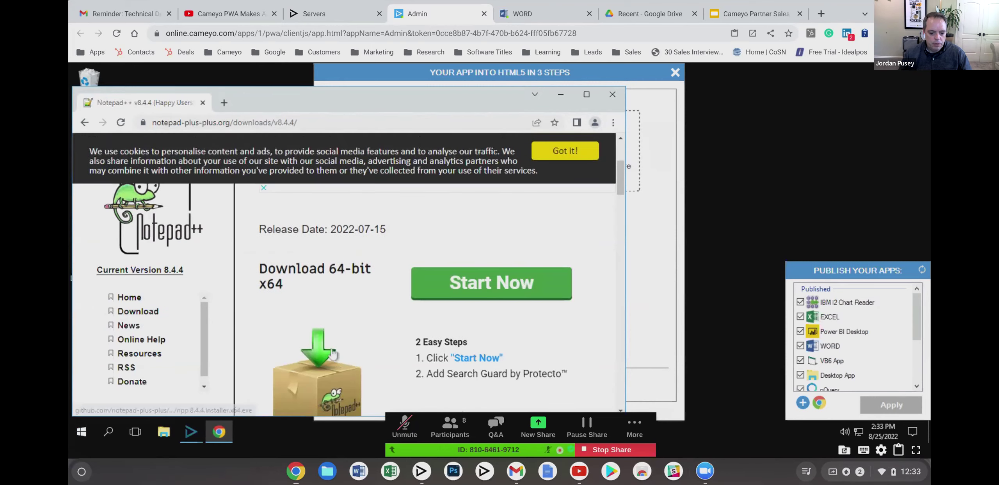
pyautogui.scroll(-4, 332, 354)
pyautogui.click(314, 297)
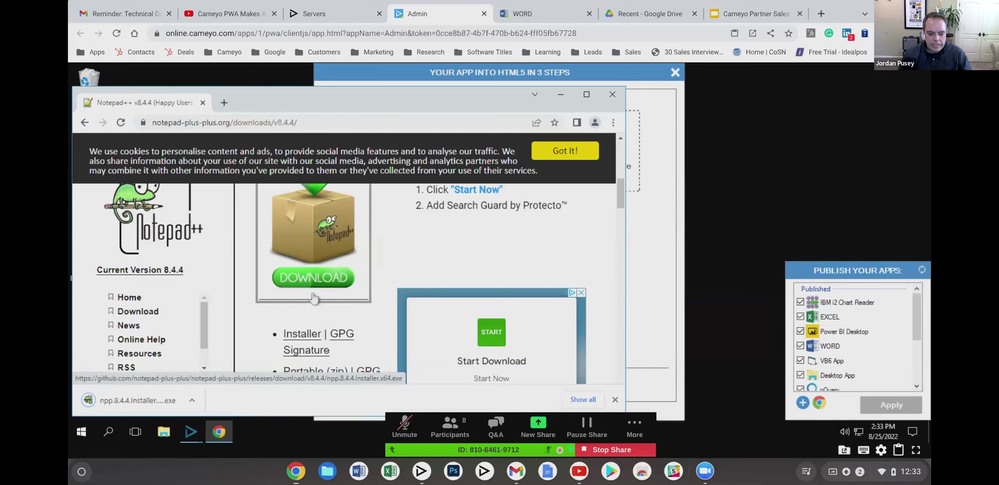
pyautogui.click(151, 406)
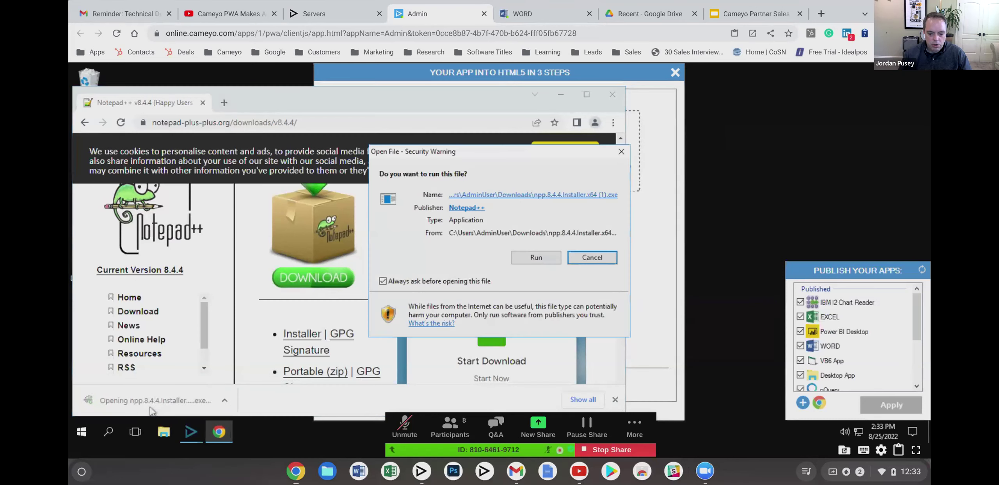
# Install Notepad++ v8.4.4 in English with the default location and components, then launch it
pyautogui.click(536, 259)
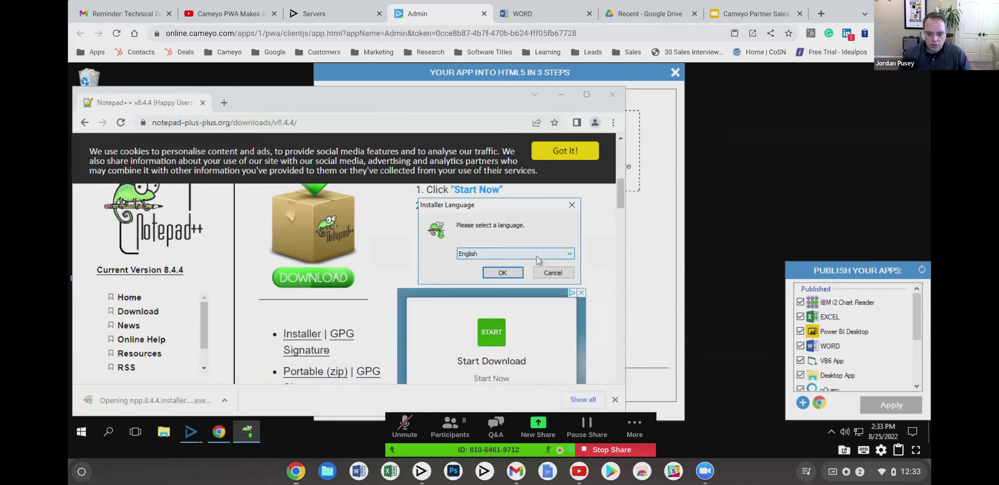
pyautogui.click(503, 274)
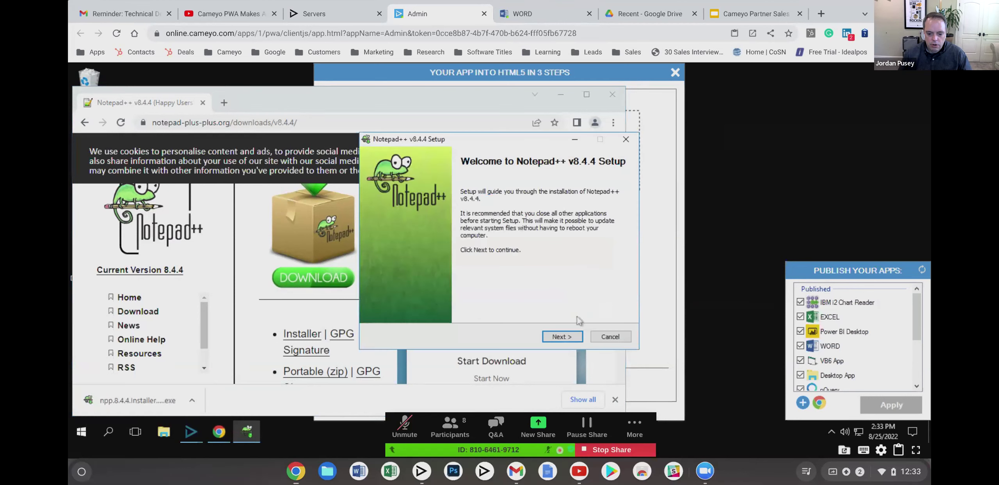
pyautogui.click(562, 337)
pyautogui.click(570, 338)
pyautogui.click(562, 337)
pyautogui.click(563, 338)
pyautogui.click(572, 341)
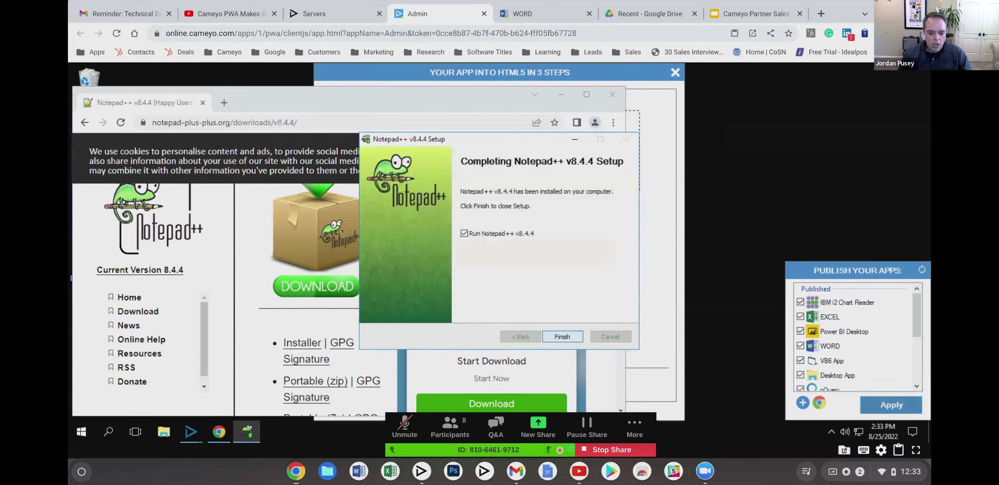
pyautogui.click(562, 337)
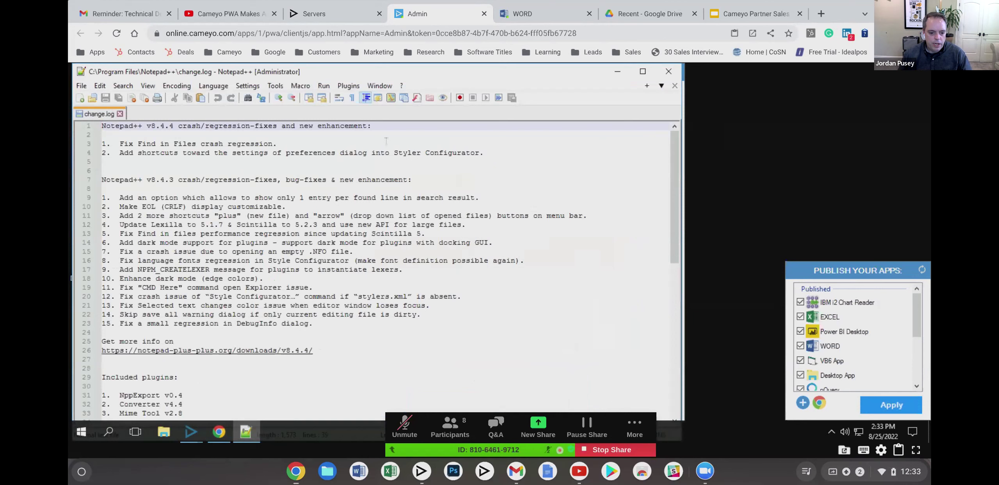
# Open Notepad++ Settings > Preferences, close it, then close Notepad++
pyautogui.click(250, 86)
pyautogui.click(262, 100)
pyautogui.click(383, 368)
pyautogui.click(668, 71)
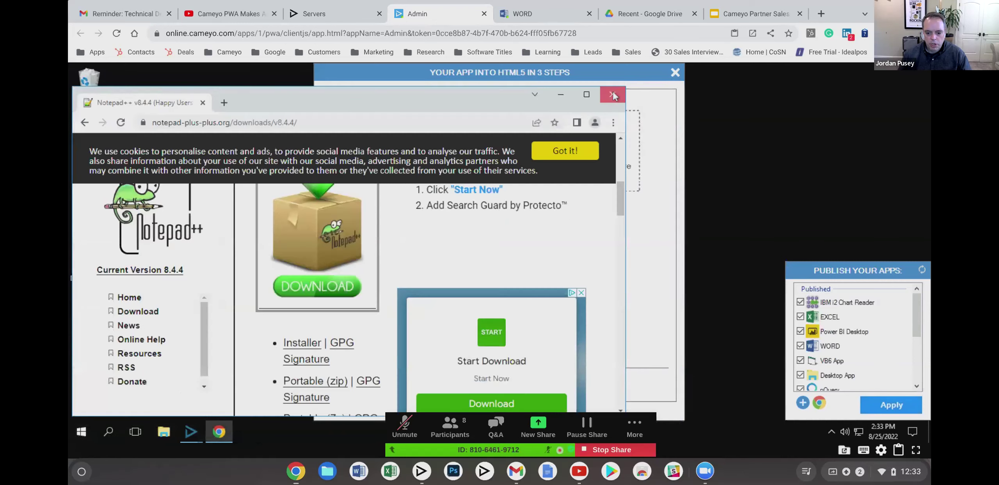
# Close Chrome, tick Notepad++ under Recently installed and apply to publish it, then go to Servers
pyautogui.click(613, 95)
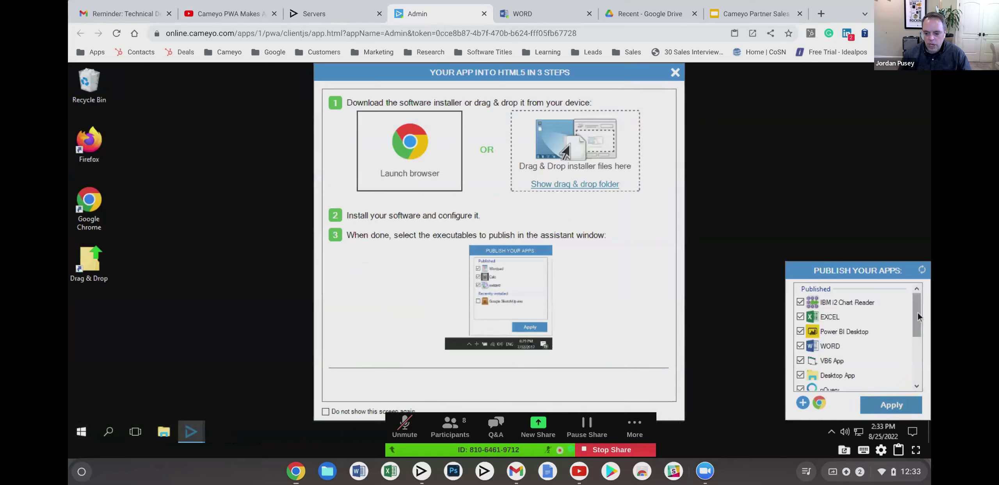
pyautogui.moveTo(917, 317); pyautogui.dragTo(915, 343)
pyautogui.click(801, 361)
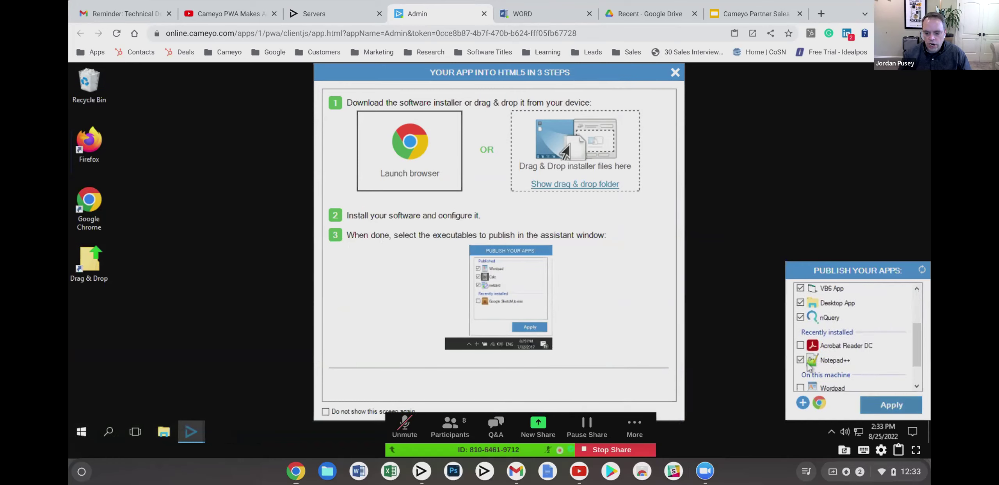
pyautogui.click(893, 405)
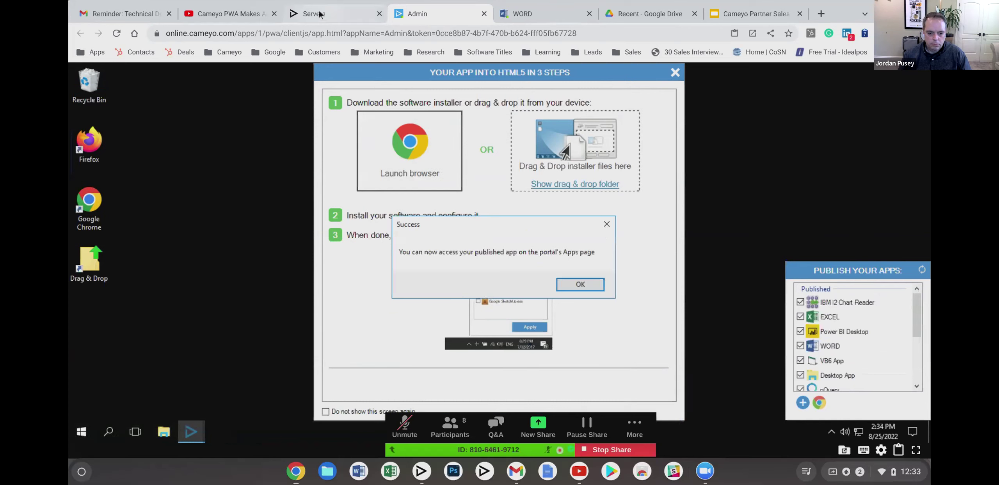
pyautogui.click(318, 17)
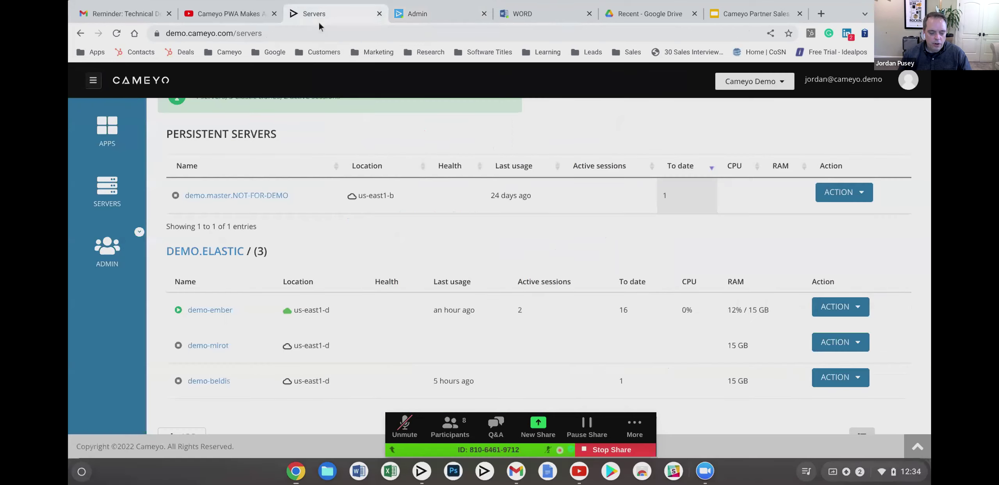
# Go to the portal's Apps page, where NOTEPAD++ (25/08/22) is listed first
pyautogui.scroll(2, 112, 188)
pyautogui.click(112, 188)
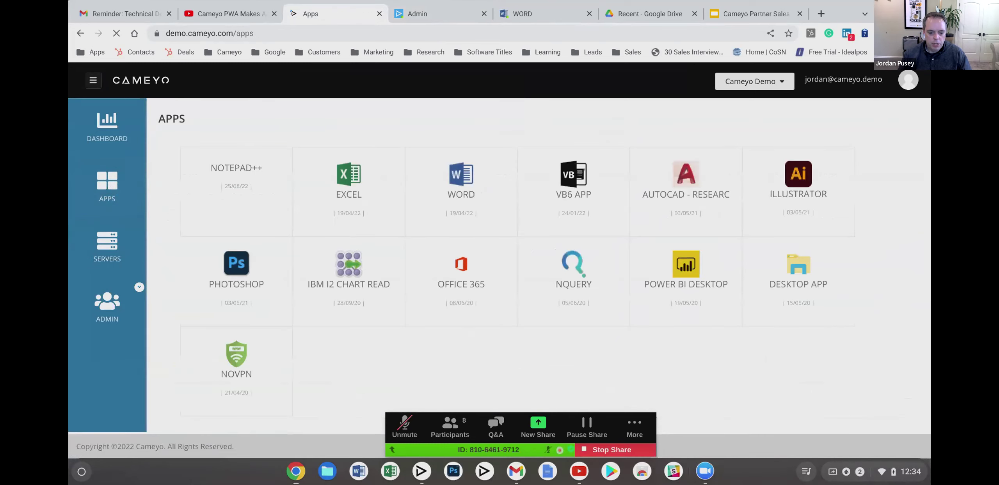
pyautogui.moveTo(242, 187)
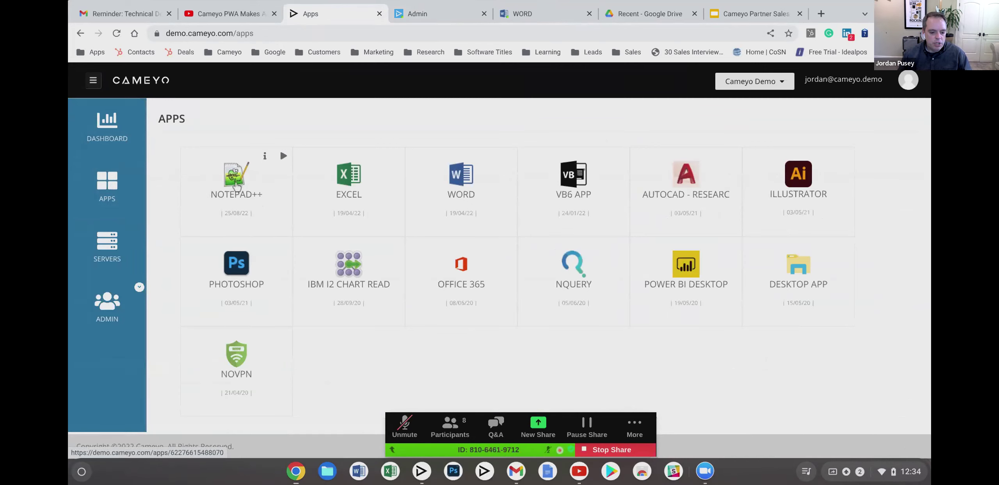
# Switch on Show in portal for Notepad++ and close its restrictions unchanged at None
pyautogui.click(237, 185)
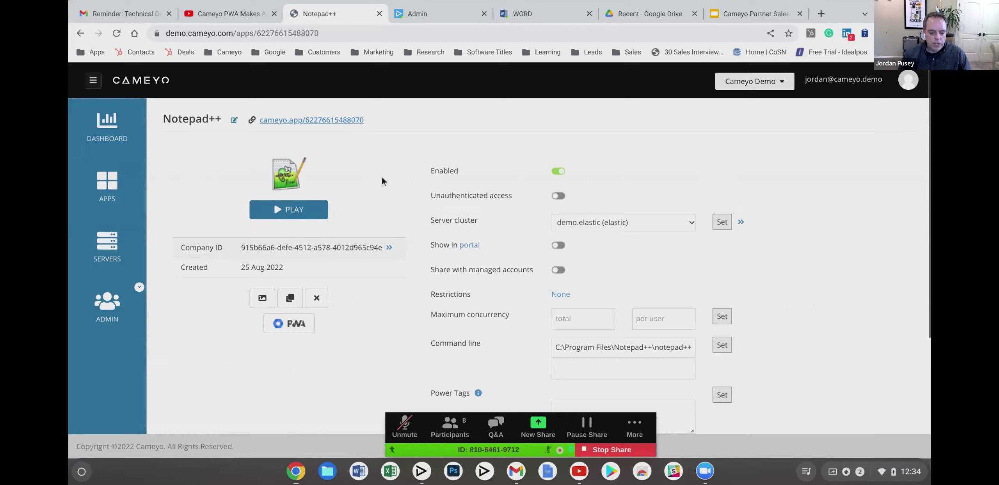
pyautogui.moveTo(453, 246); pyautogui.dragTo(486, 246)
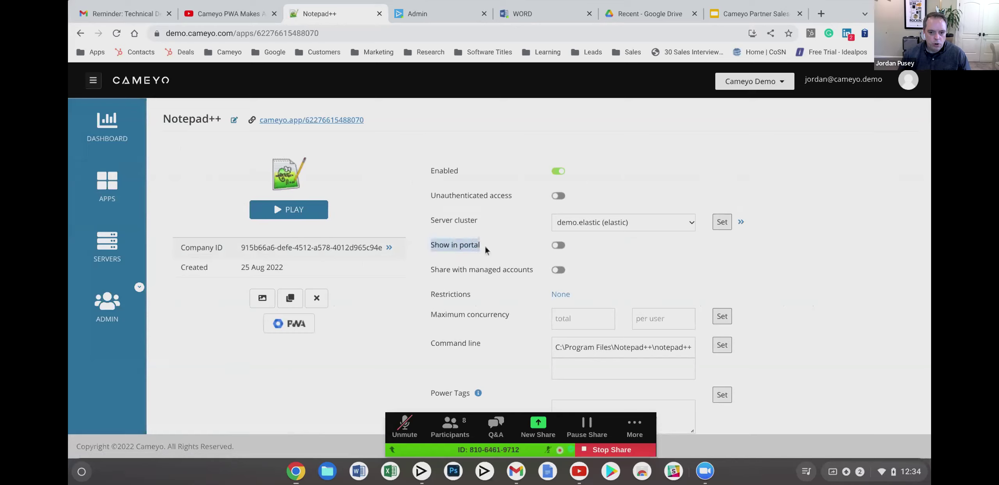
pyautogui.click(560, 245)
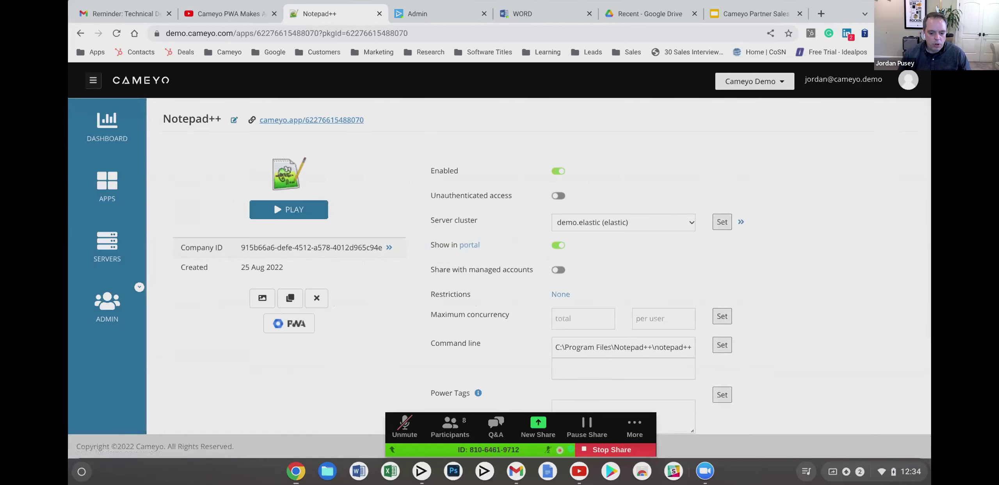
pyautogui.doubleClick(447, 294)
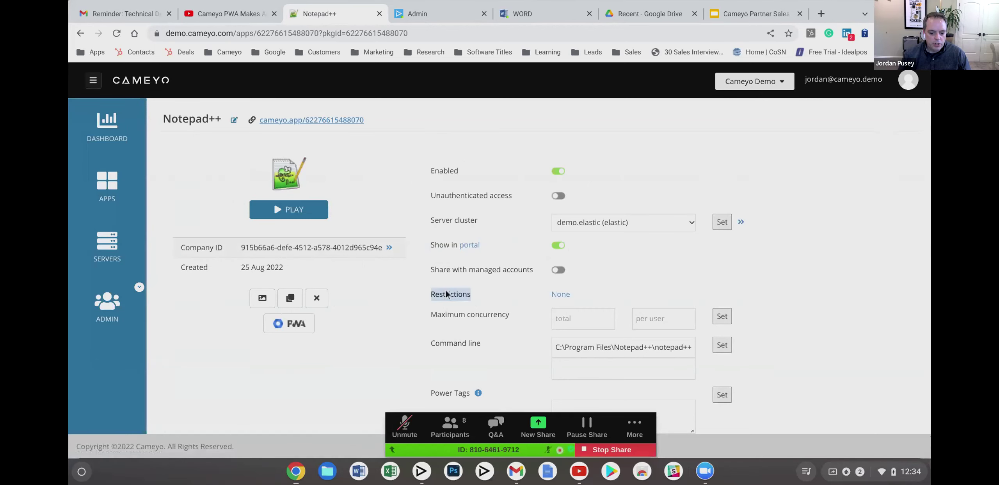
pyautogui.click(558, 295)
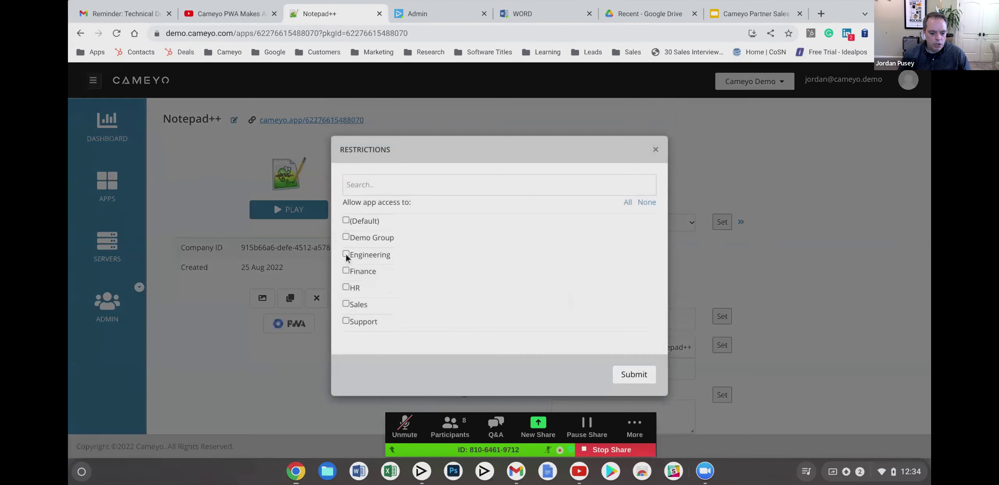
pyautogui.click(346, 288)
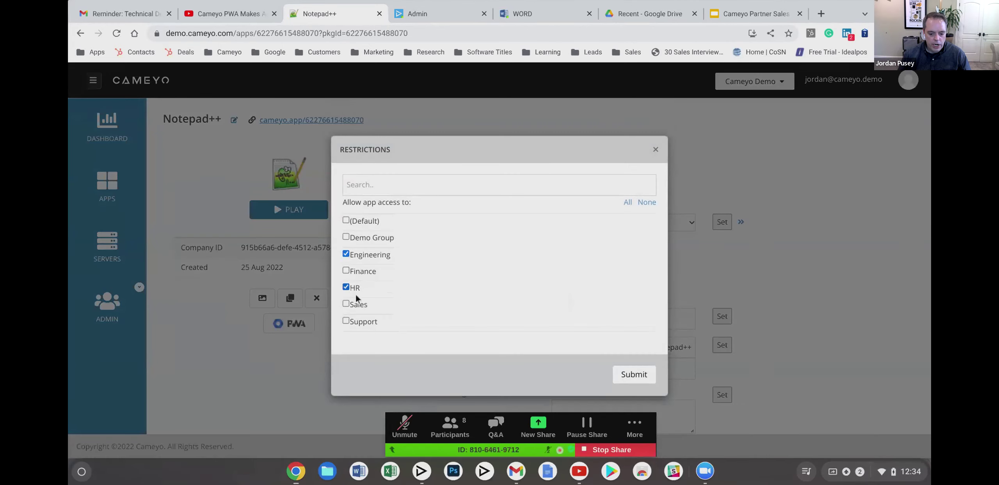
pyautogui.click(655, 149)
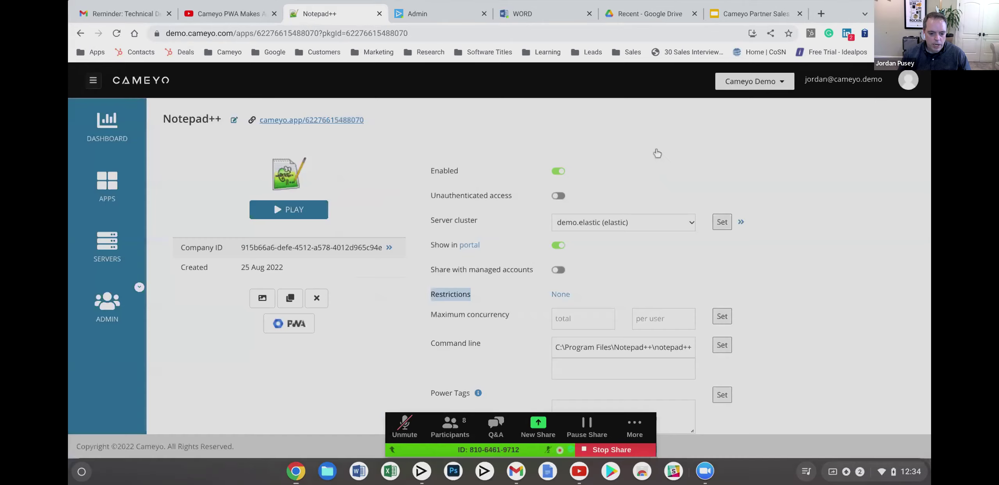
# Copy the Notepad++ cameyo.app link, then generate its Google Admin PWA link and cancel the prompt
pyautogui.rightClick(354, 124)
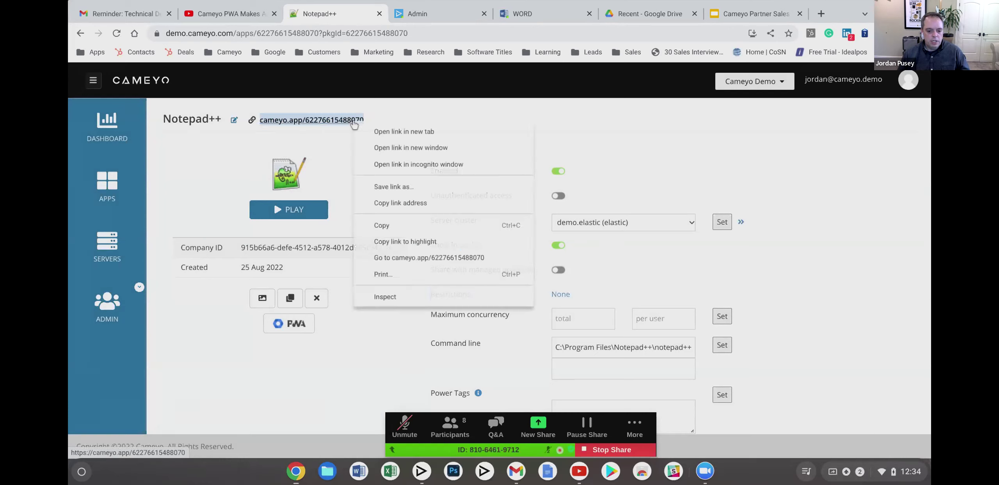
pyautogui.click(400, 224)
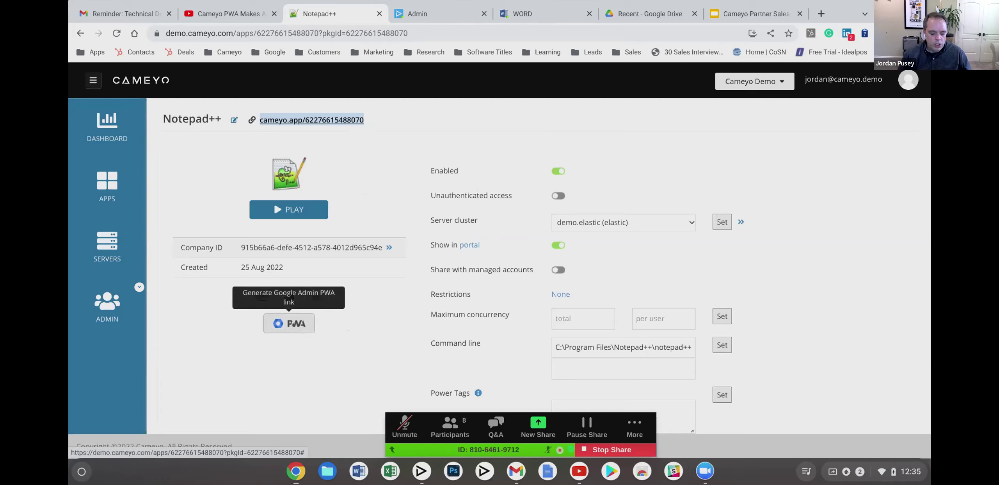
pyautogui.click(289, 323)
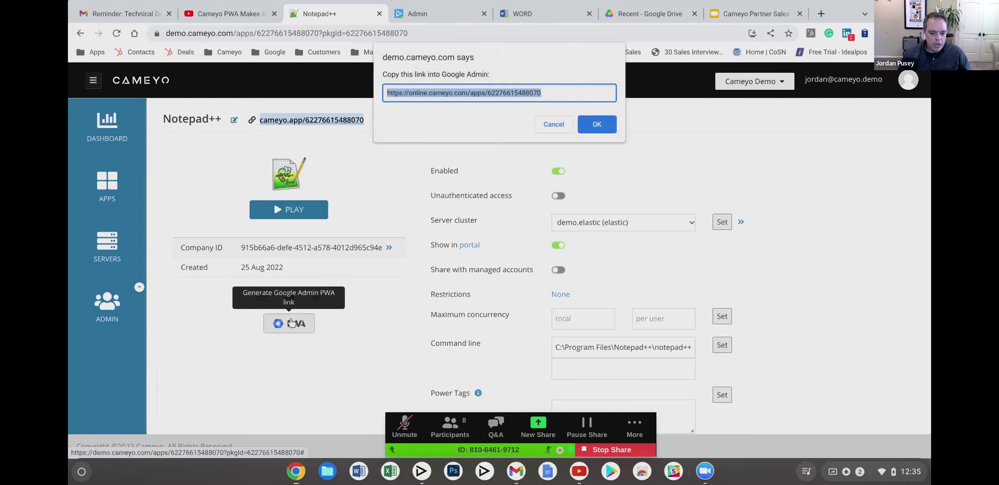
pyautogui.click(557, 125)
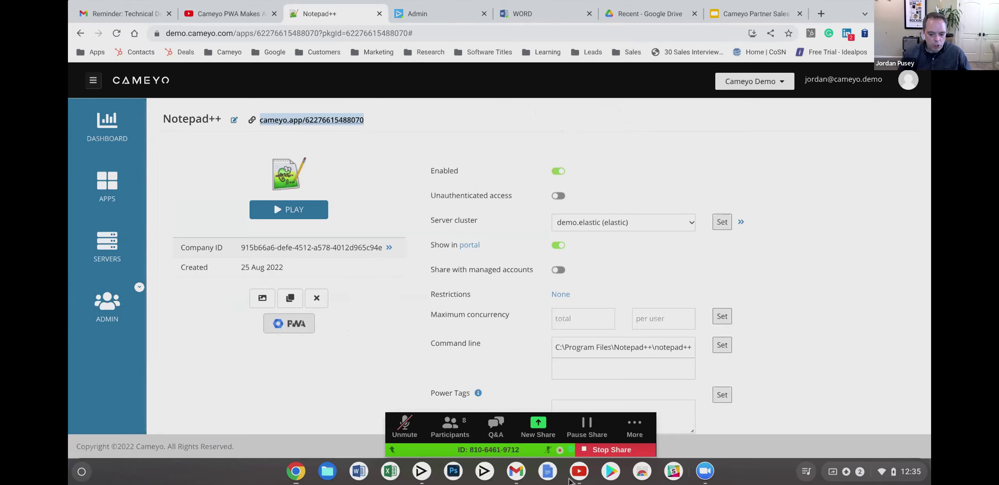
# Browse the ChromeOS launcher's app grid, then launch the Cameyo WORD app from the shelf
pyautogui.click(81, 472)
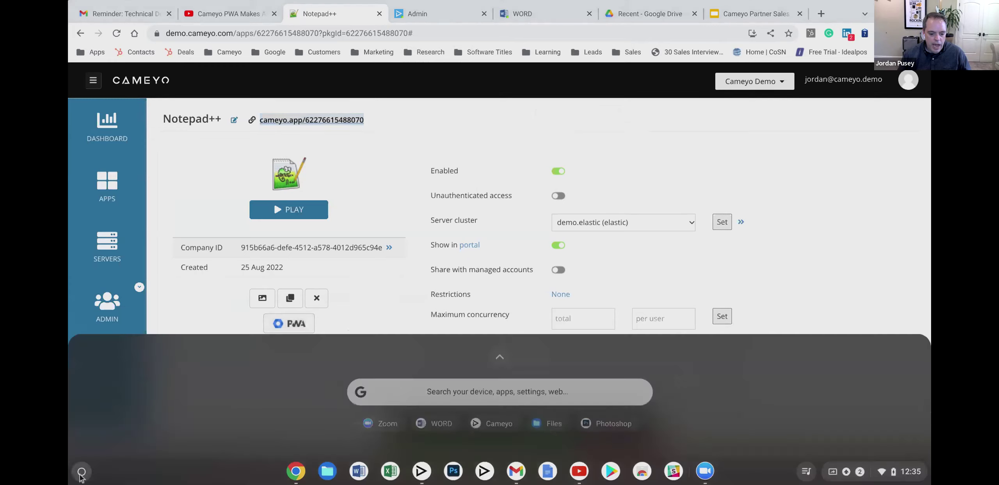
pyautogui.click(499, 348)
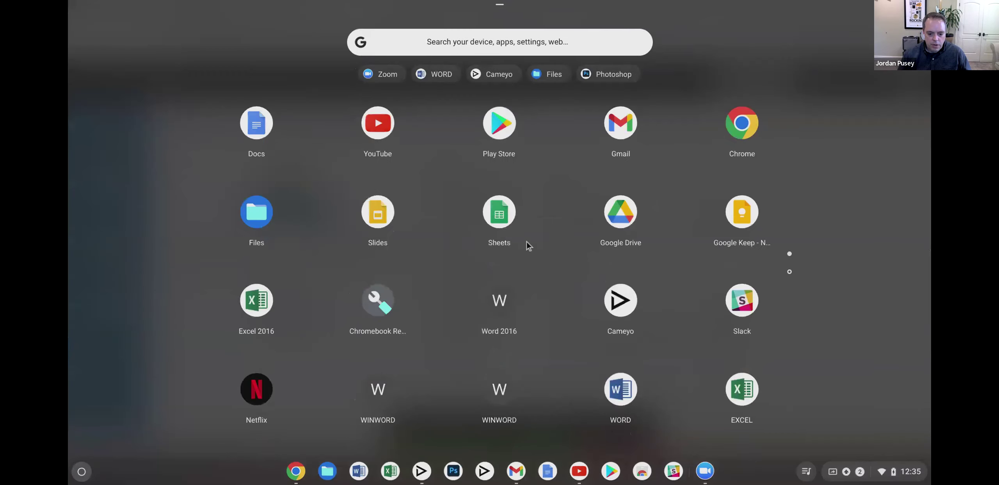
pyautogui.scroll(-2, 541, 251)
pyautogui.scroll(2, 556, 249)
pyautogui.scroll(-2, 673, 400)
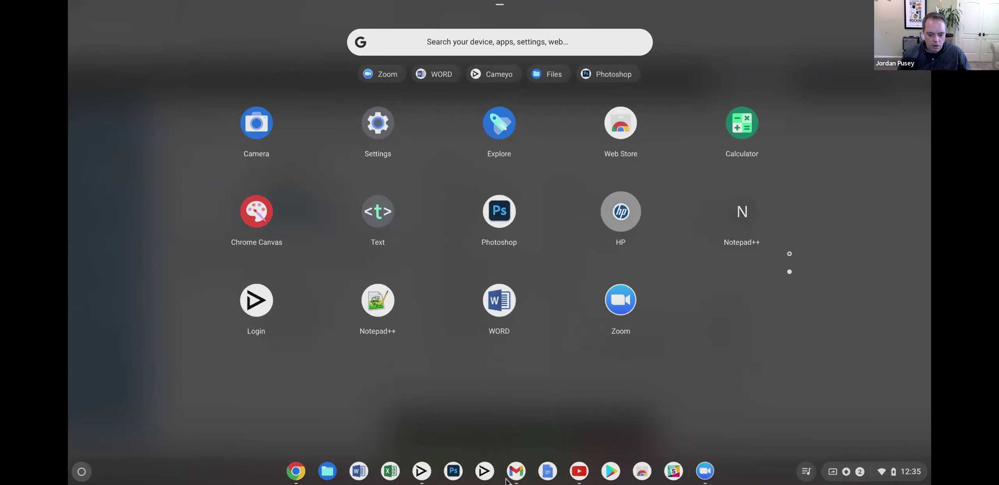
pyautogui.click(361, 474)
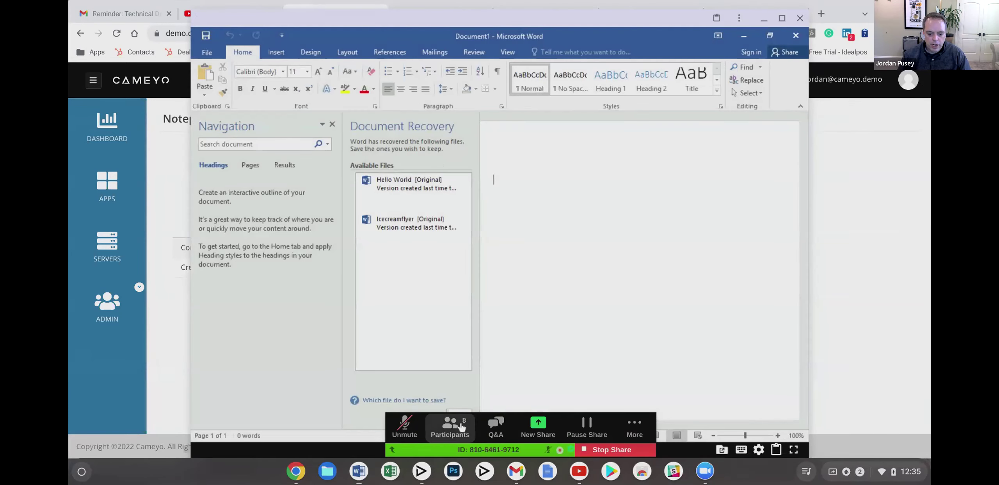
# Dismiss Document Recovery, browse Save As to the GDrive location, cancel, and close Word
pyautogui.click(461, 413)
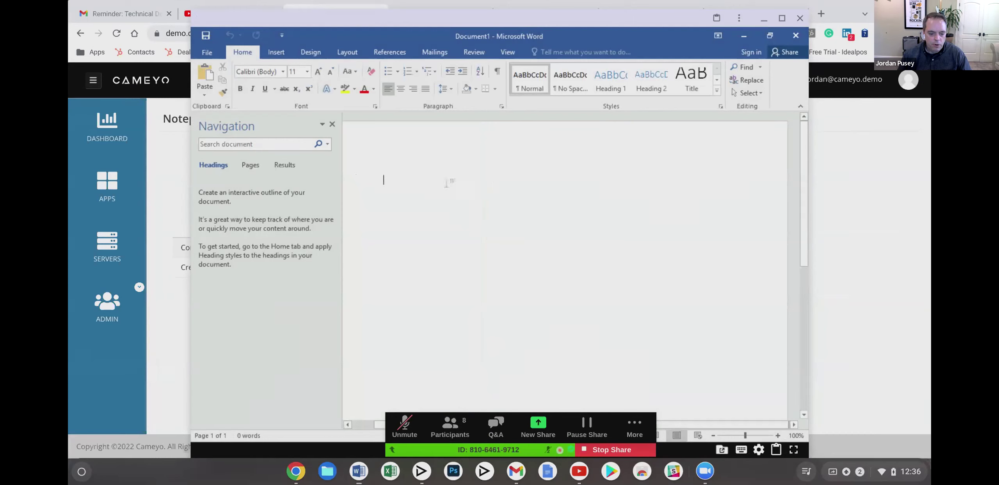
pyautogui.click(210, 53)
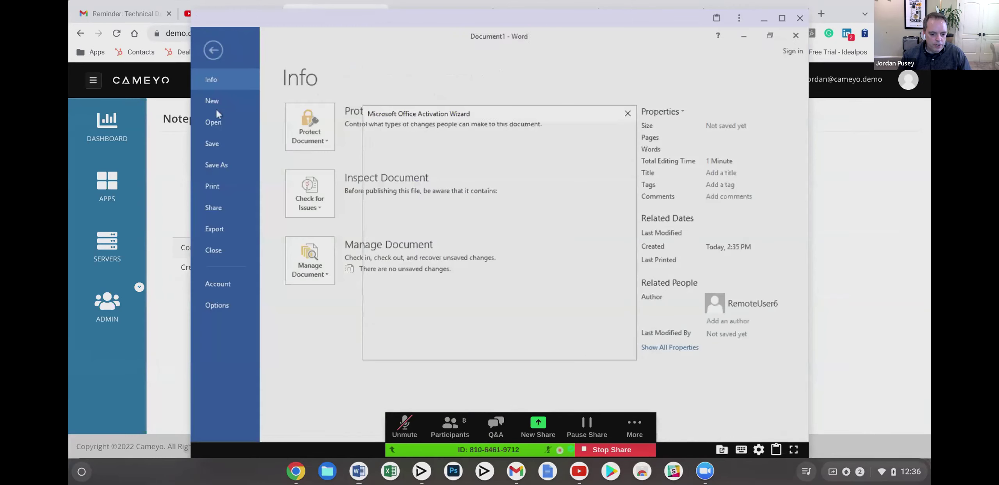
pyautogui.click(611, 350)
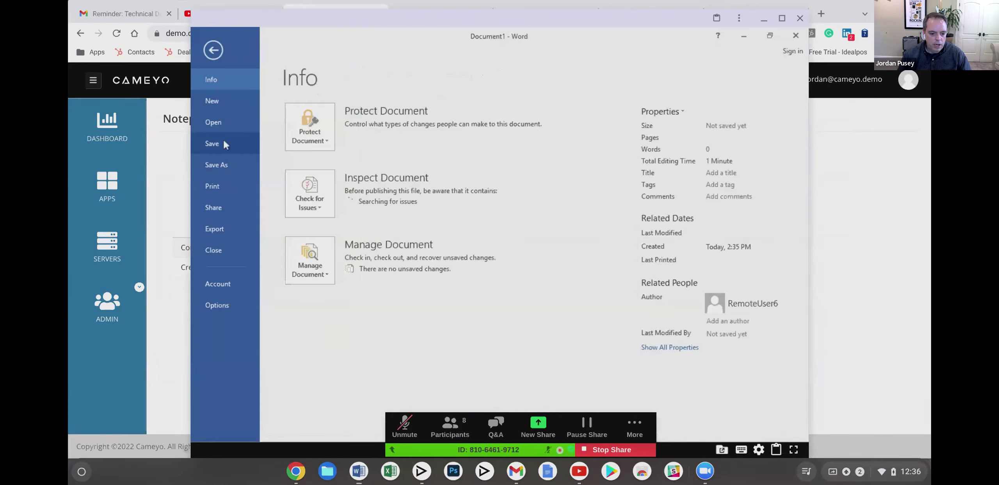
pyautogui.click(225, 167)
pyautogui.click(339, 210)
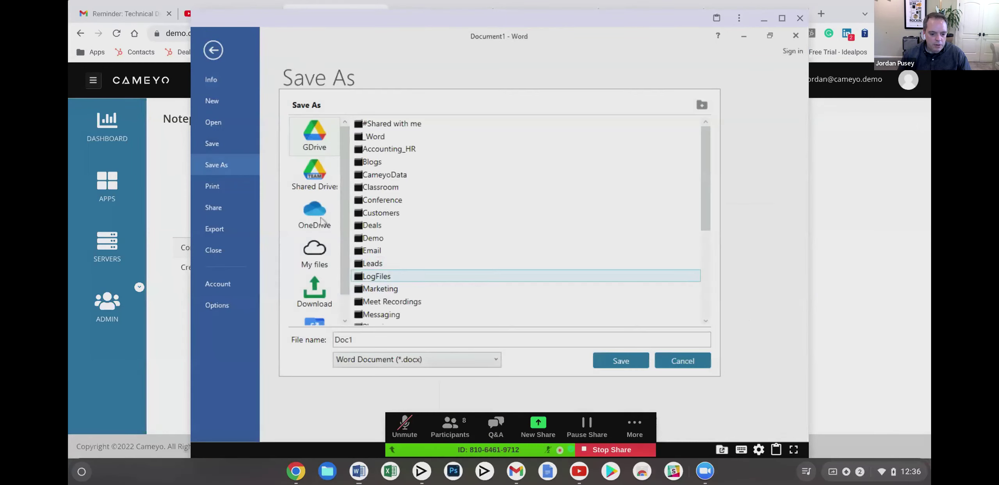
pyautogui.click(317, 134)
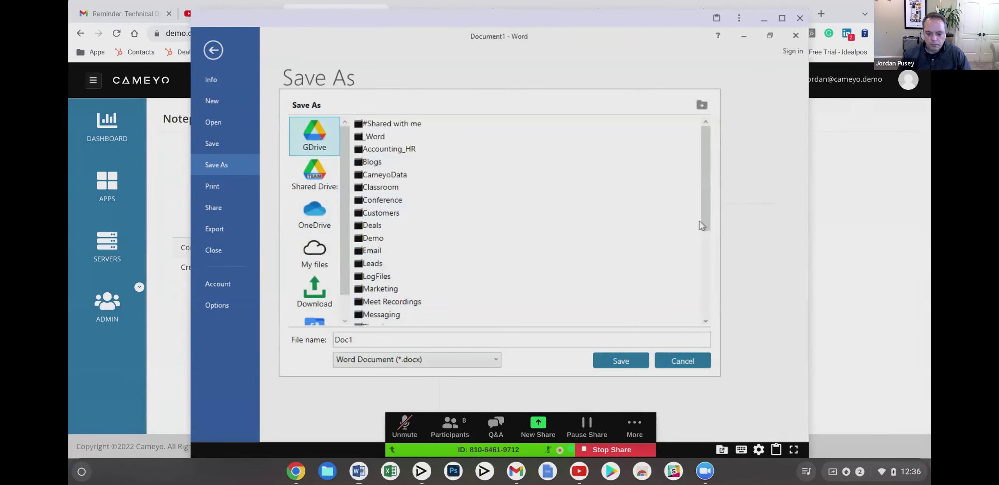
pyautogui.click(694, 361)
pyautogui.click(859, 200)
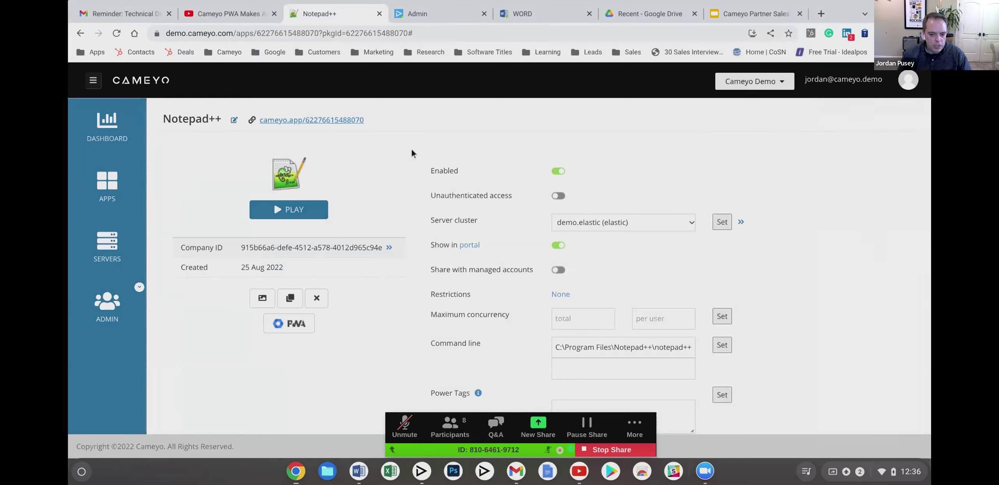
pyautogui.click(558, 15)
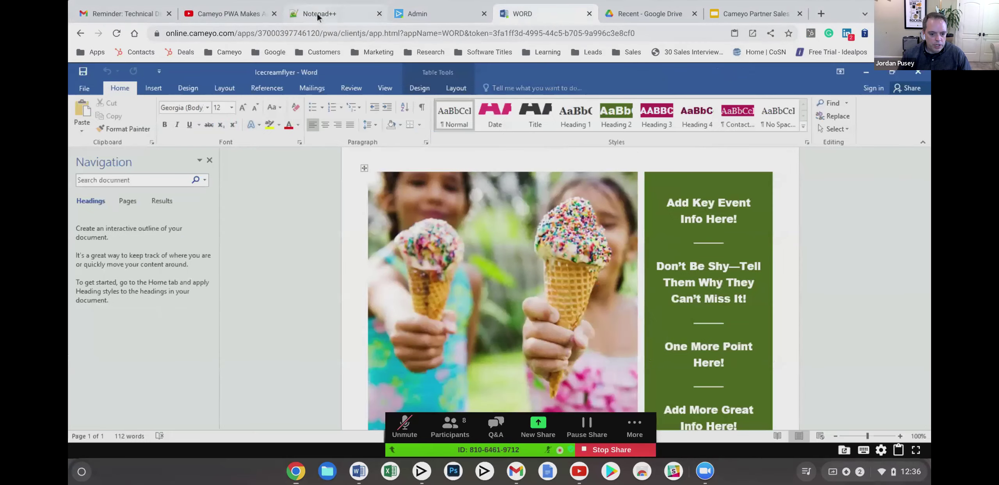
pyautogui.click(318, 15)
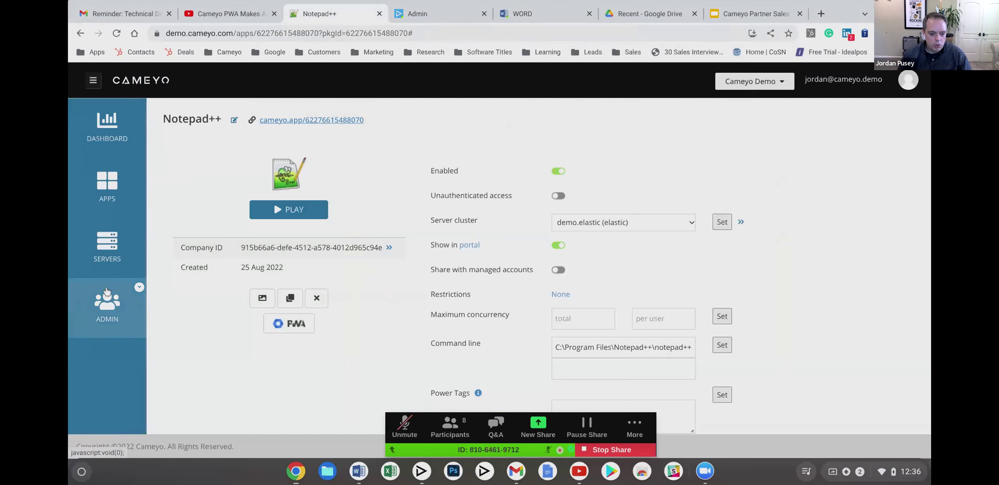
# Open SERVERS and review the persistent and three elastic demo server tables and statuses
pyautogui.click(117, 253)
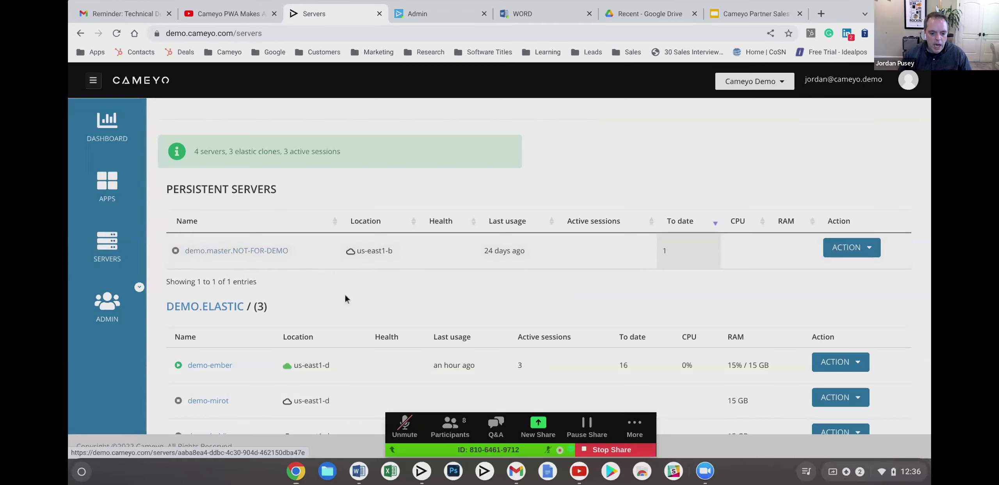
pyautogui.scroll(-2, 337, 292)
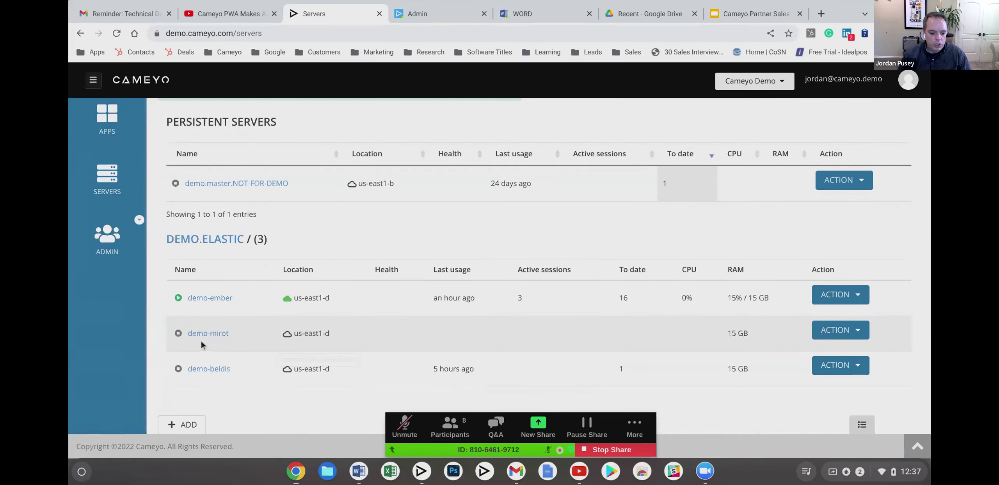
pyautogui.moveTo(179, 338)
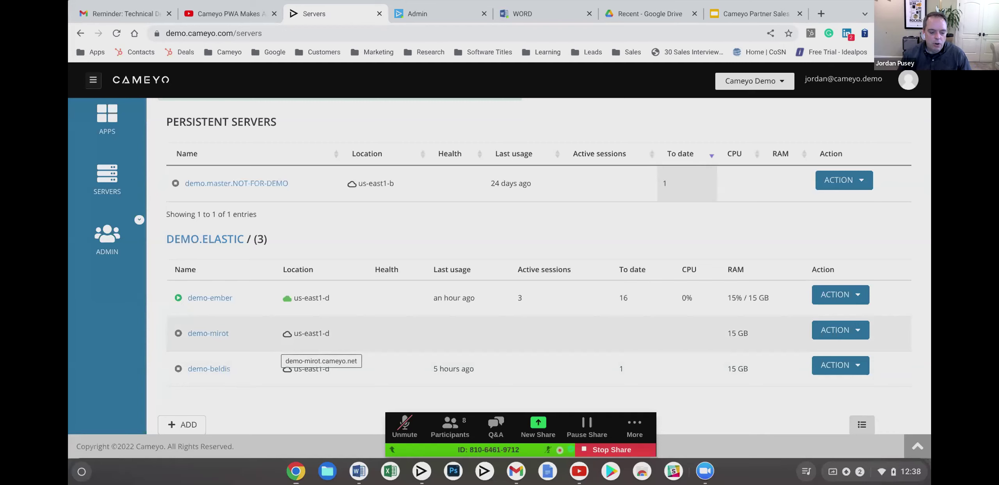
pyautogui.scroll(2, 450, 267)
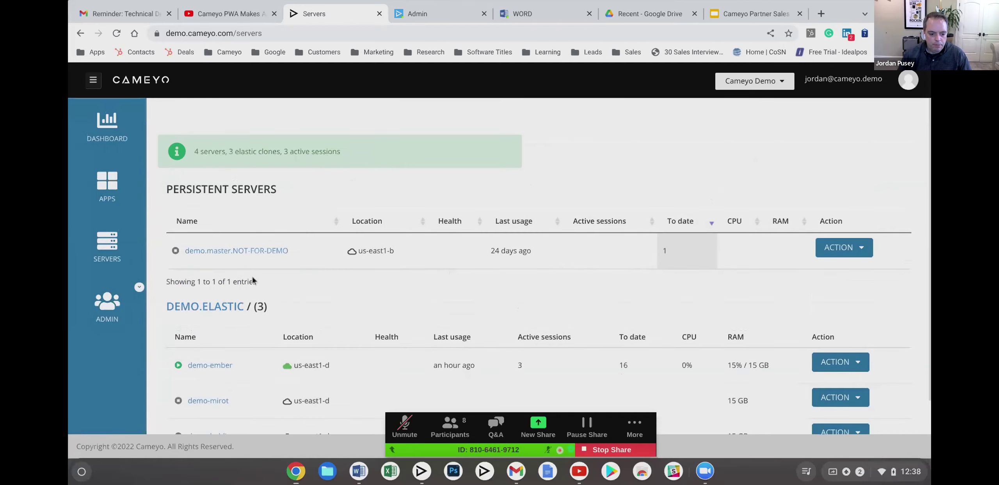
# Open ADMIN > COMPANY SETTINGS and highlight the Authentication heading and identity domain cameyo.demo
pyautogui.moveTo(117, 309)
pyautogui.click(201, 291)
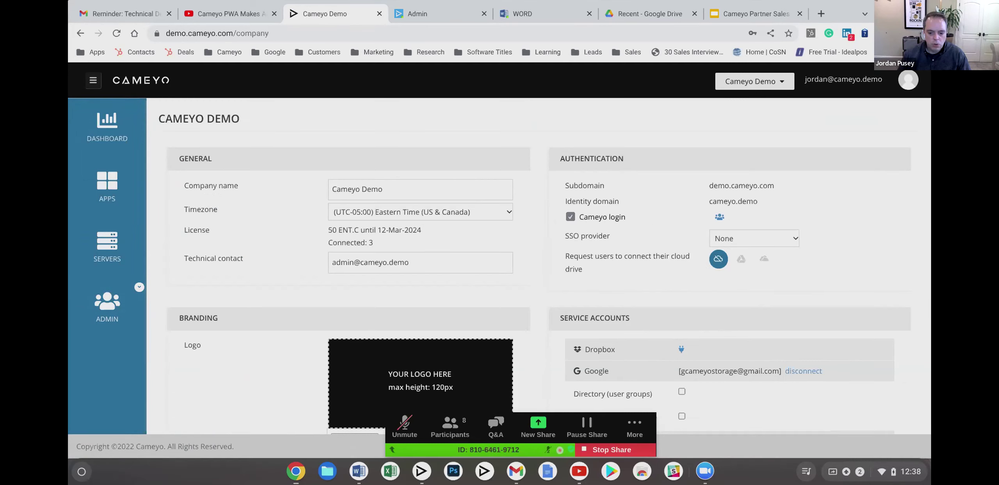
pyautogui.scroll(-1, 659, 292)
pyautogui.scroll(1, 660, 291)
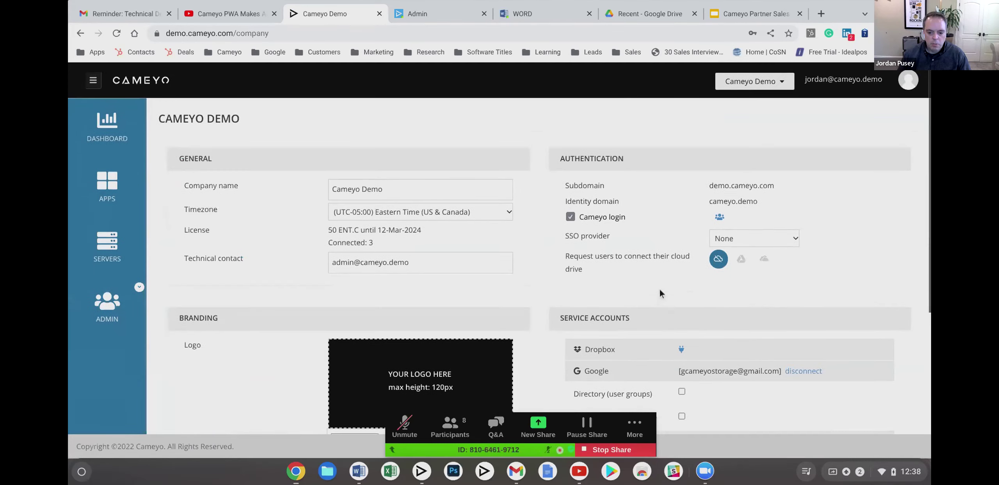
pyautogui.doubleClick(593, 156)
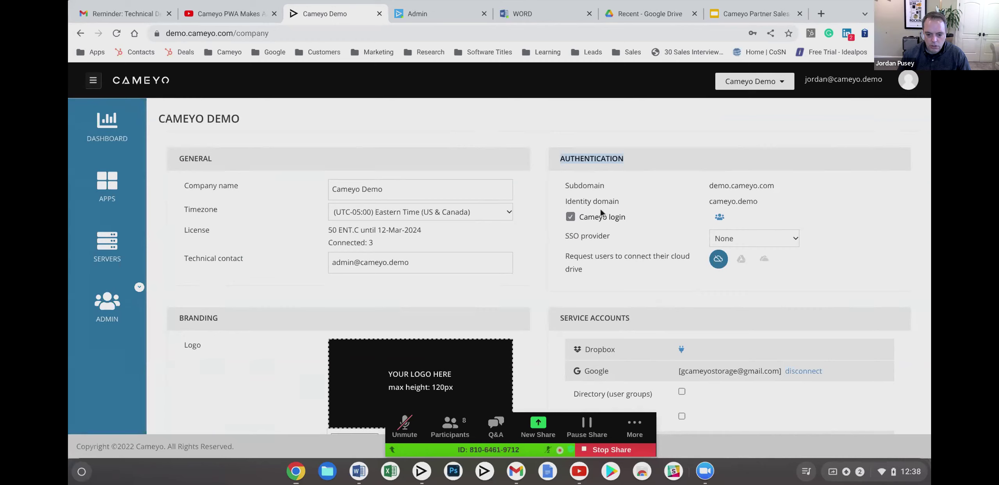
pyautogui.moveTo(710, 202); pyautogui.dragTo(726, 205)
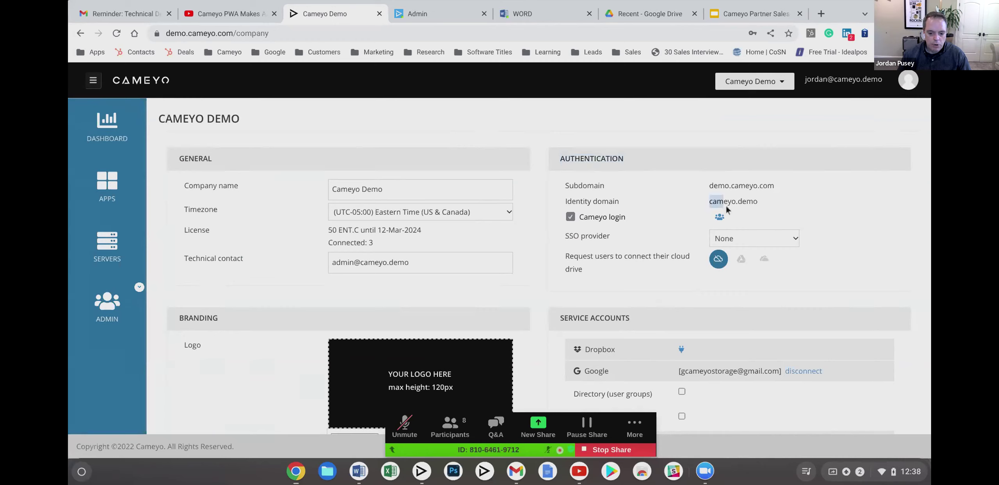
# Select Google as the SSO provider and require users to connect Google Drive as their cloud drive
pyautogui.click(745, 238)
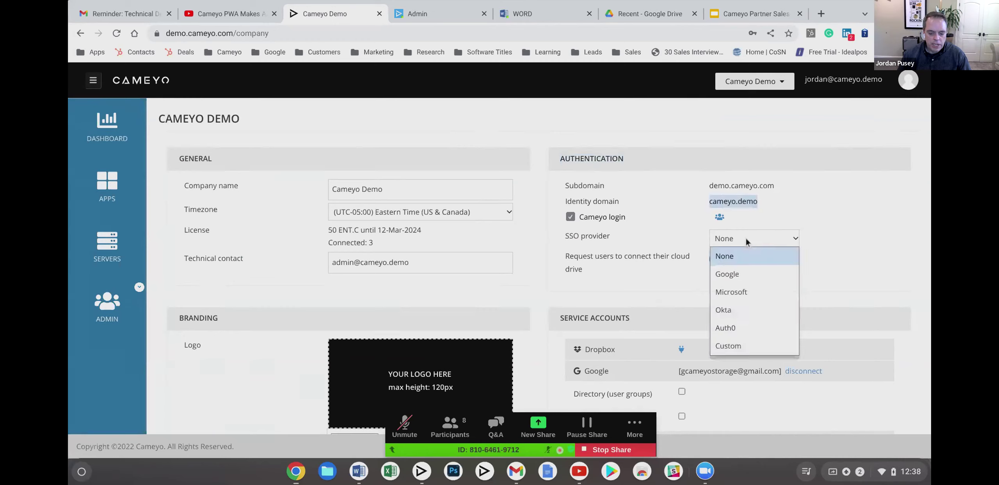
pyautogui.click(735, 274)
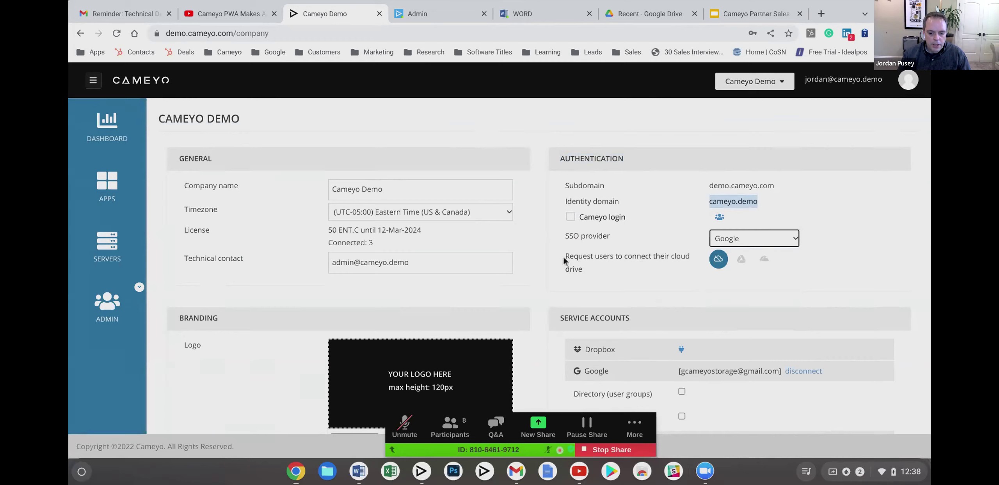
pyautogui.moveTo(563, 256); pyautogui.dragTo(599, 274)
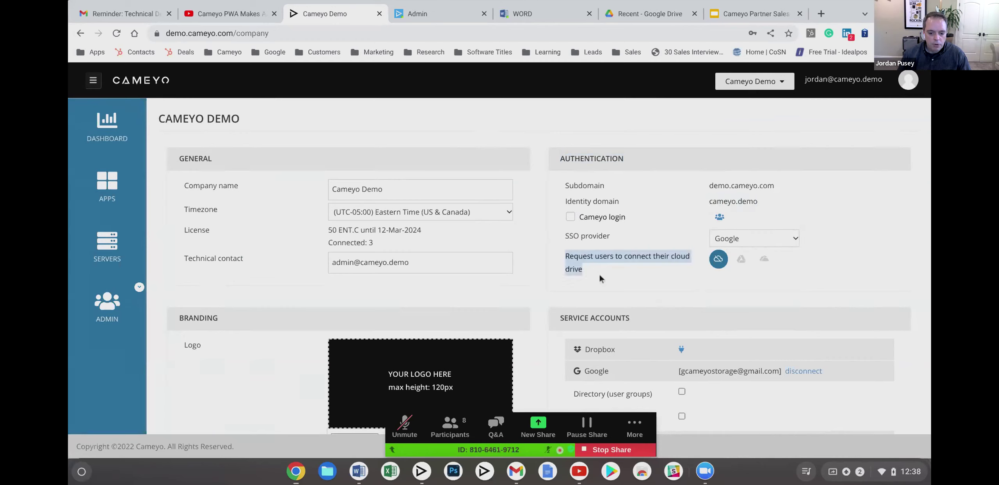
pyautogui.click(742, 260)
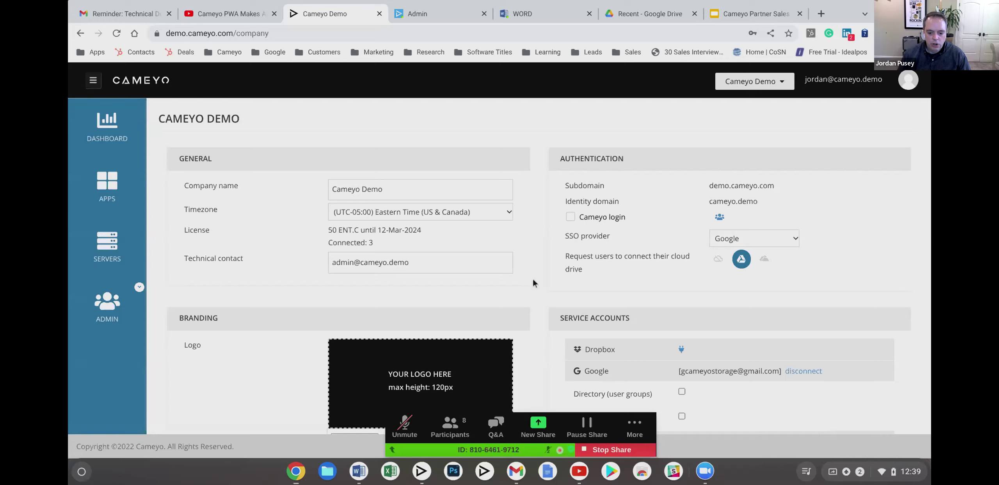
pyautogui.scroll(-5, 537, 274)
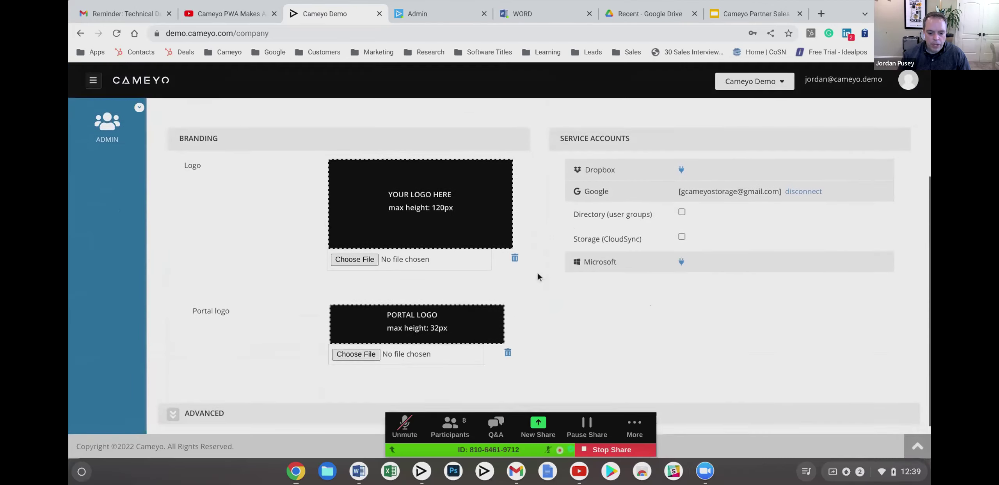
pyautogui.scroll(5, 537, 285)
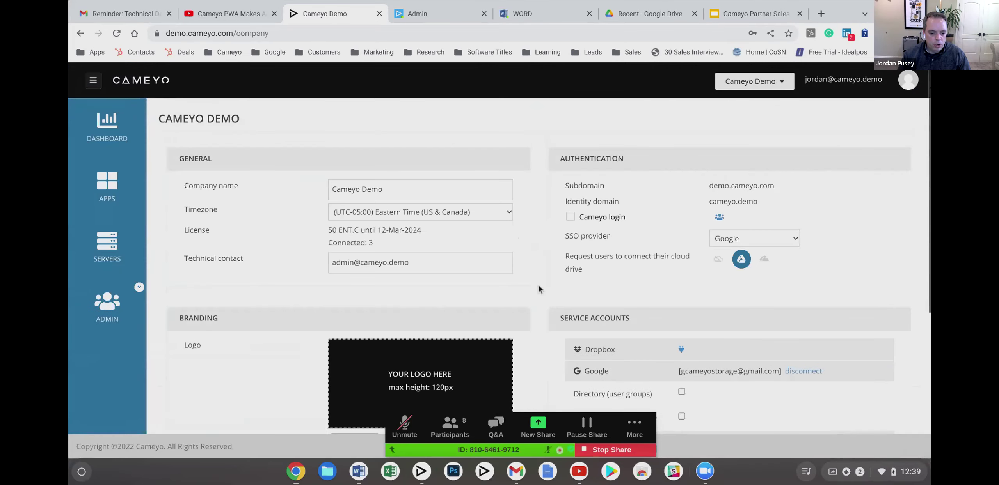